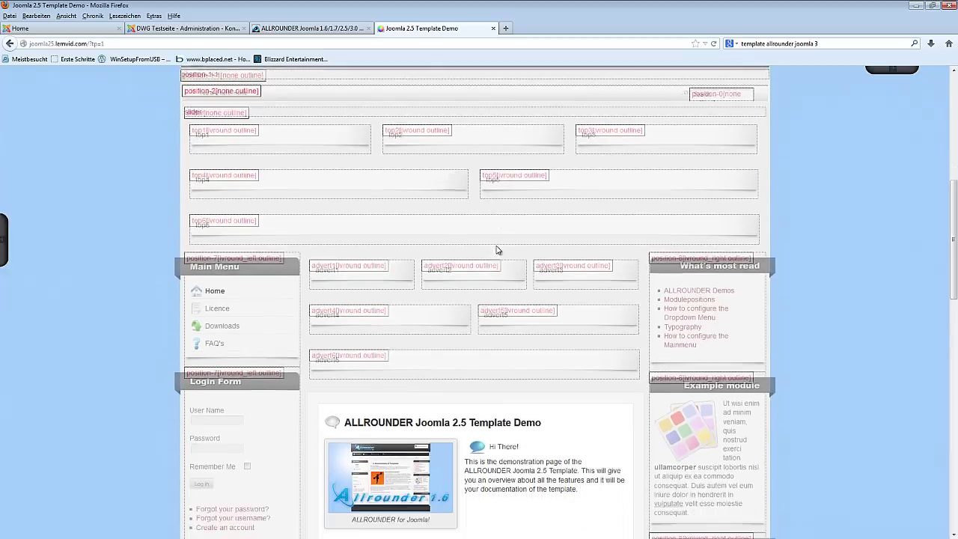
Examine the module positions on the template demo page and locate the allrounder-3_v1.1.zip download on the template's product page
scroll(499, 249, "down", 6)
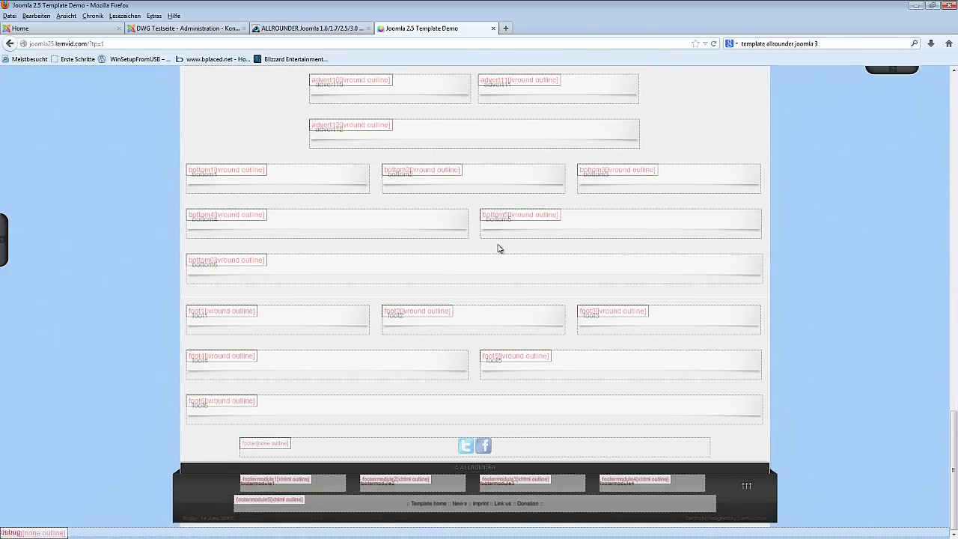
scroll(500, 247, "up", 12)
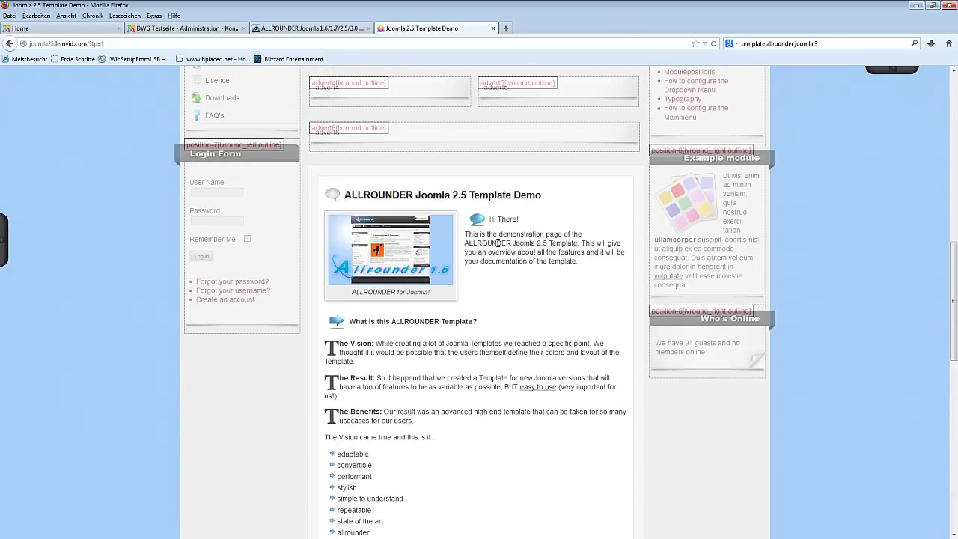
scroll(498, 242, "up", 3)
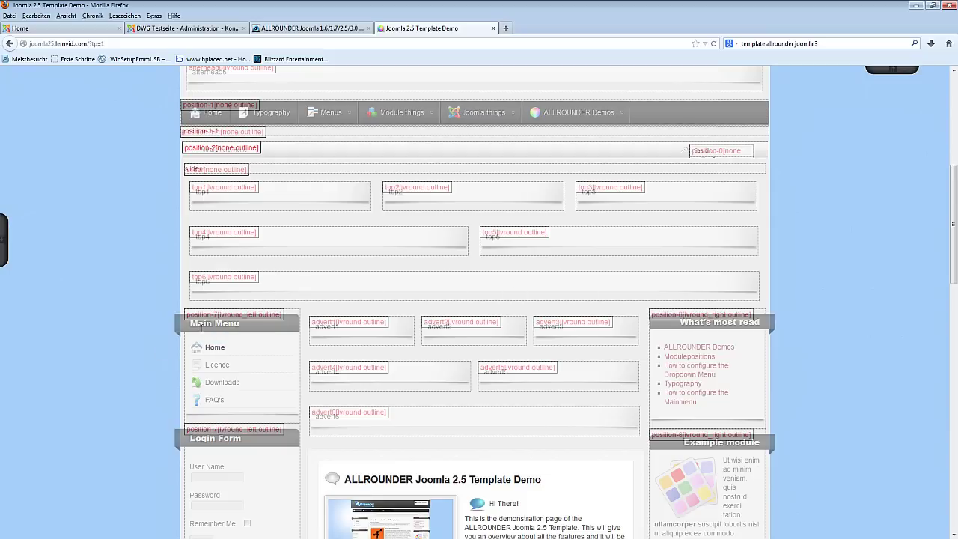
left_click_drag(185, 325, 259, 330)
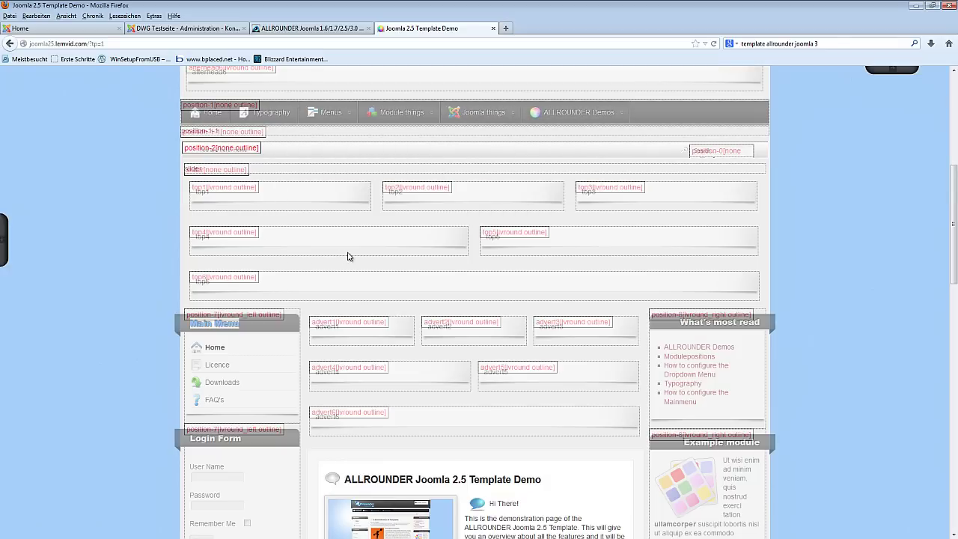
scroll(344, 256, "down", 3)
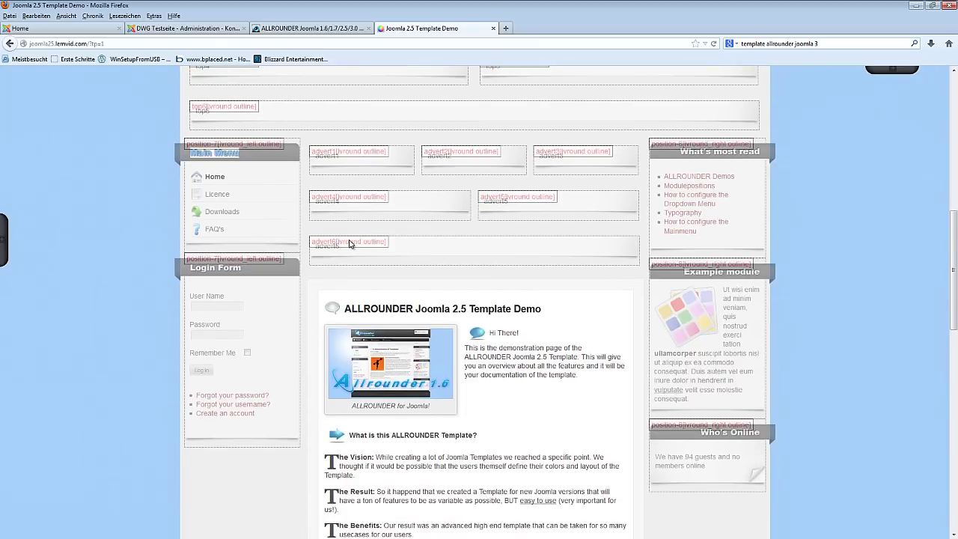
scroll(351, 247, "up", 5)
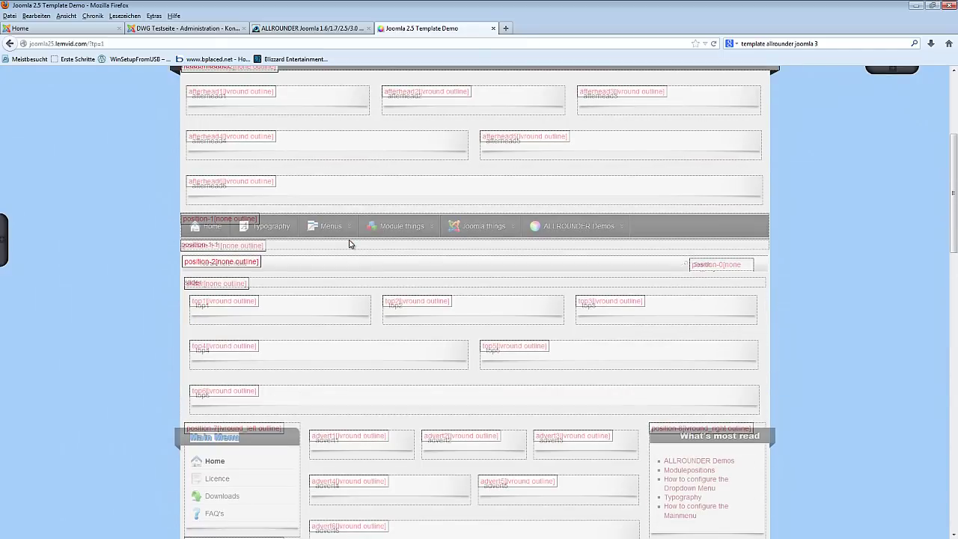
left_click(303, 28)
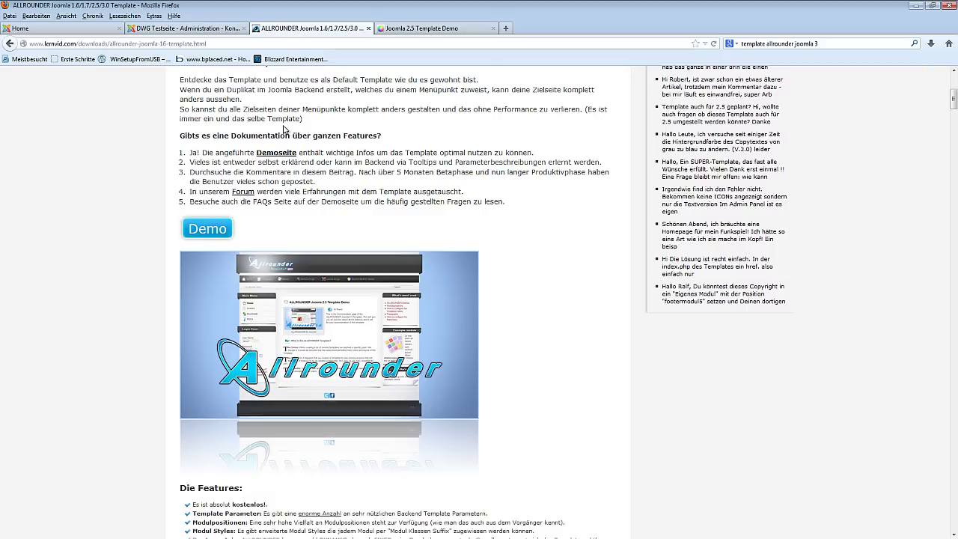
scroll(285, 128, "down", 10)
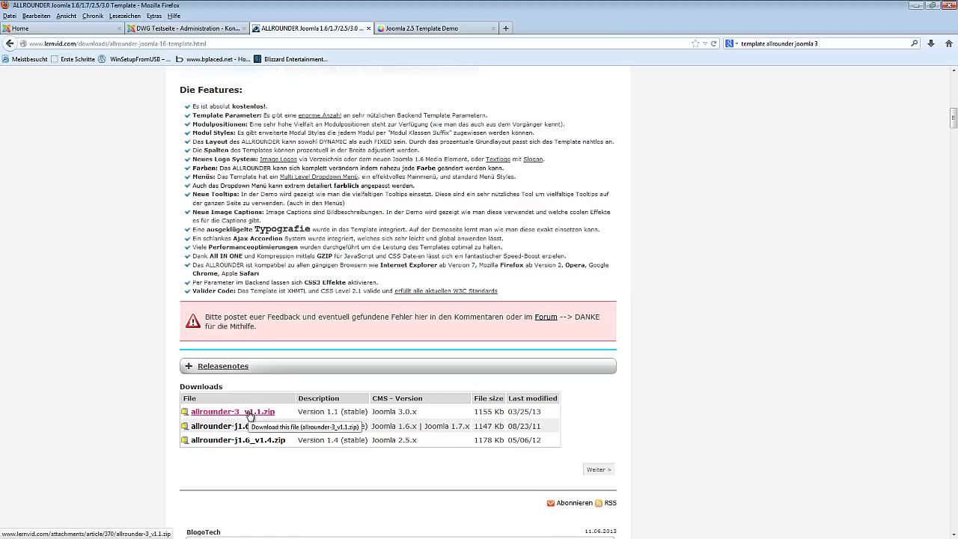
Open the extension installer in the site administration and choose allrounder-3_v1.1.zip from the Webspace folder as the package file
left_click(188, 28)
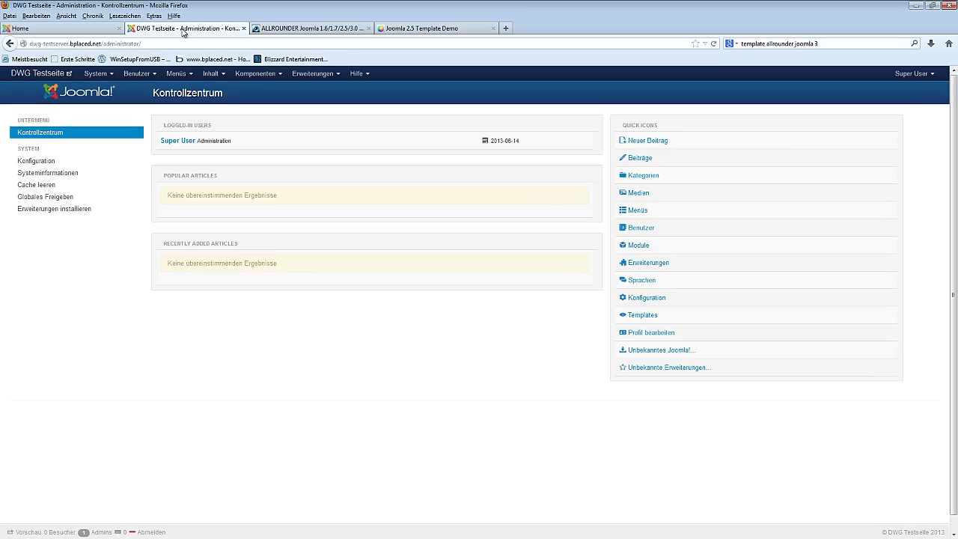
left_click(309, 74)
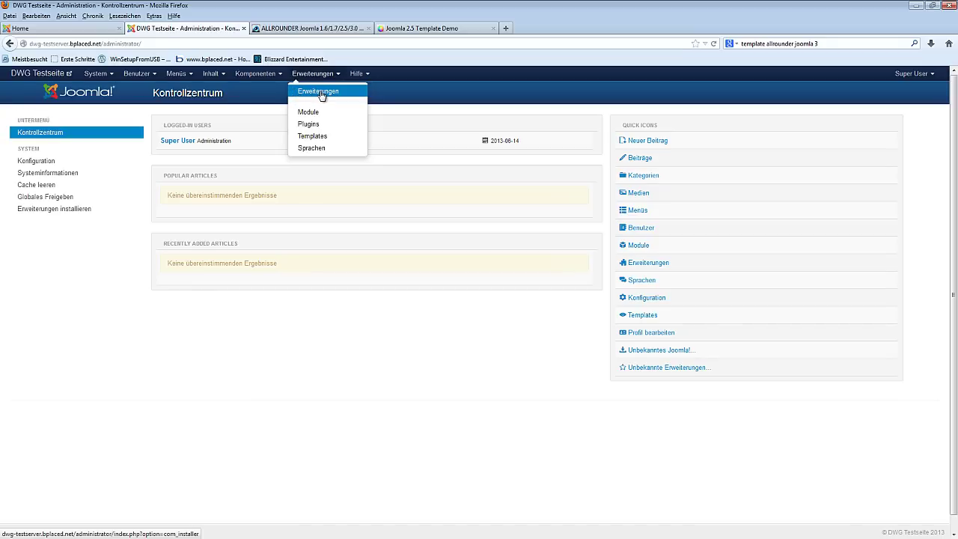
left_click(322, 94)
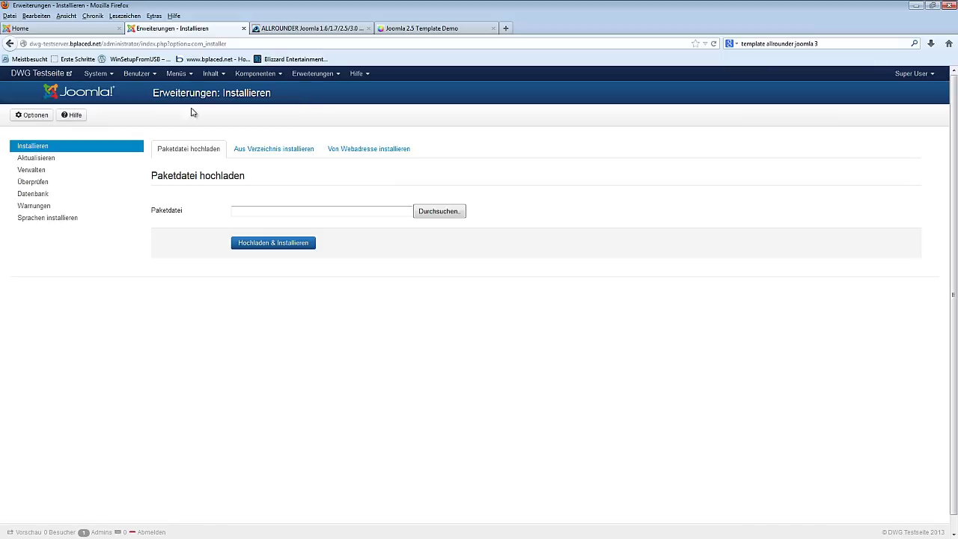
left_click_drag(150, 182, 252, 180)
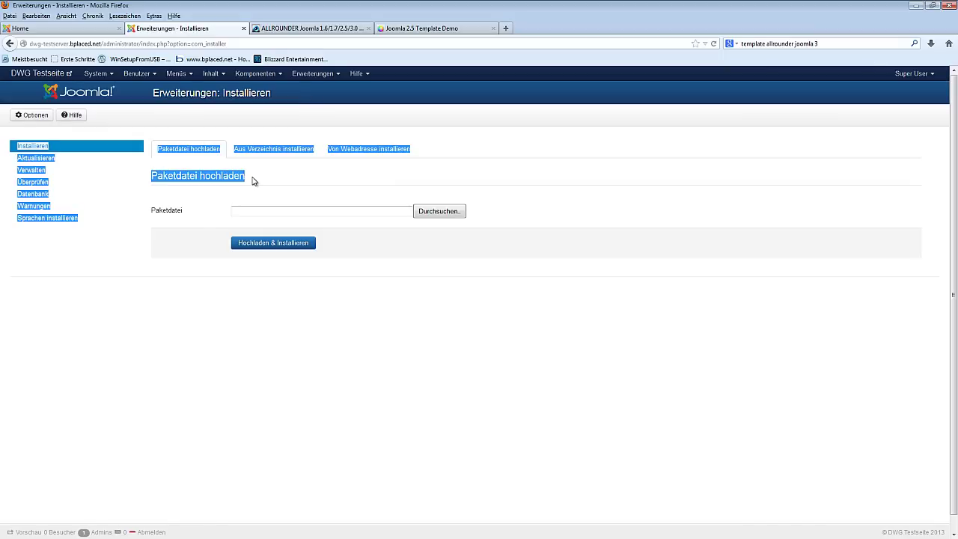
left_click(271, 185)
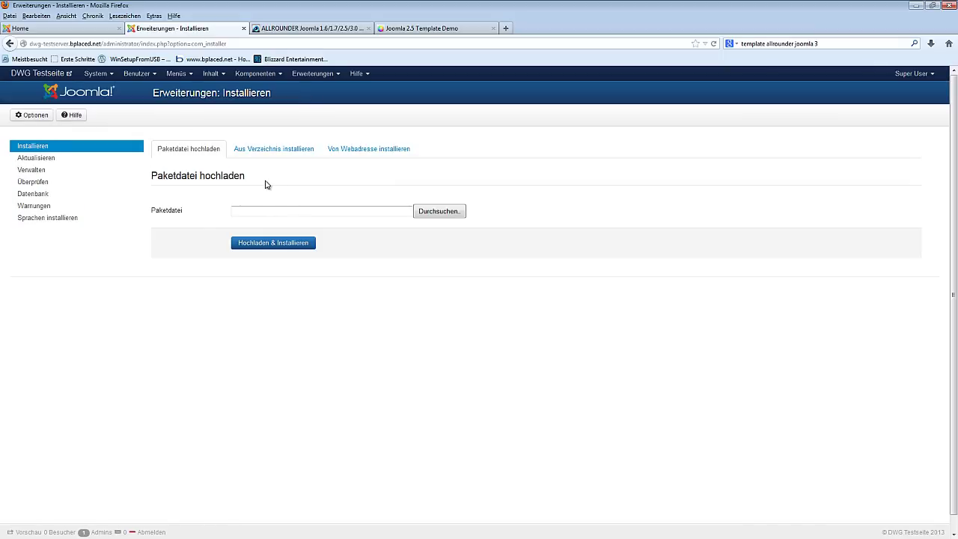
left_click(269, 211)
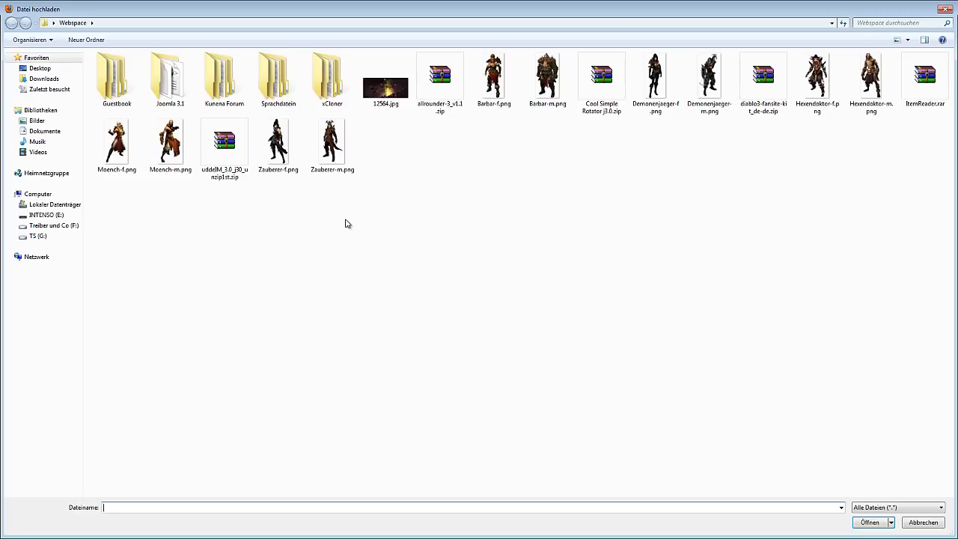
left_click(449, 82)
double_click(458, 94)
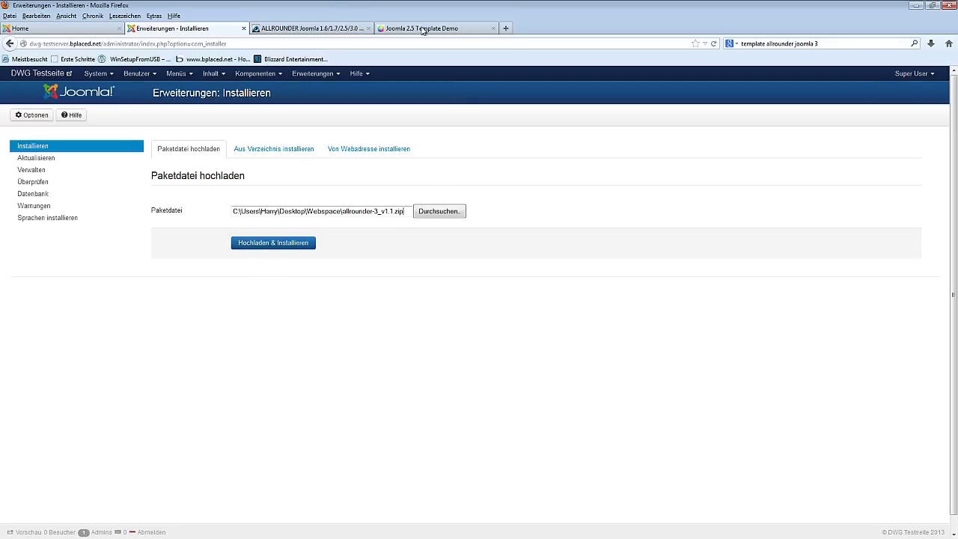
Set the ALLROUNDER-3 - Standard style as the default template style for the site
left_click(313, 76)
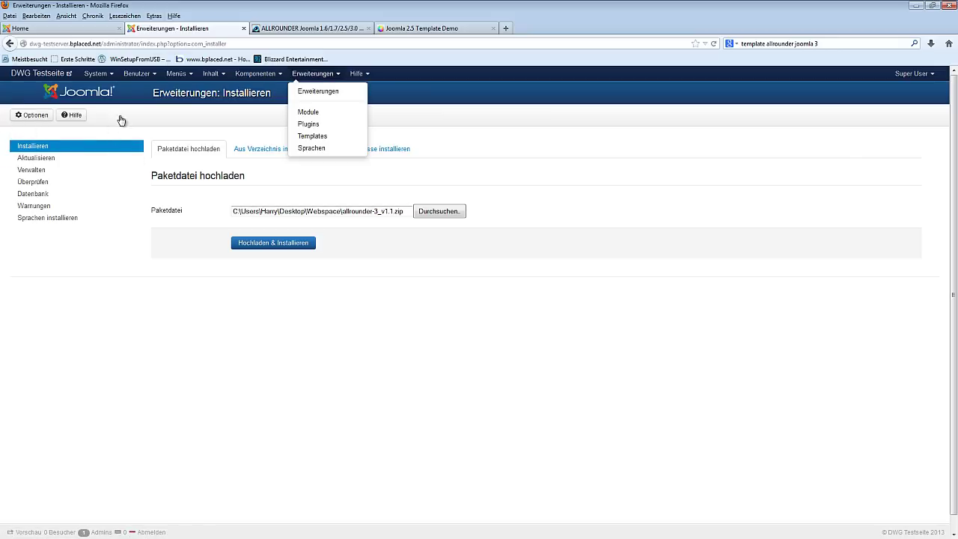
left_click(303, 138)
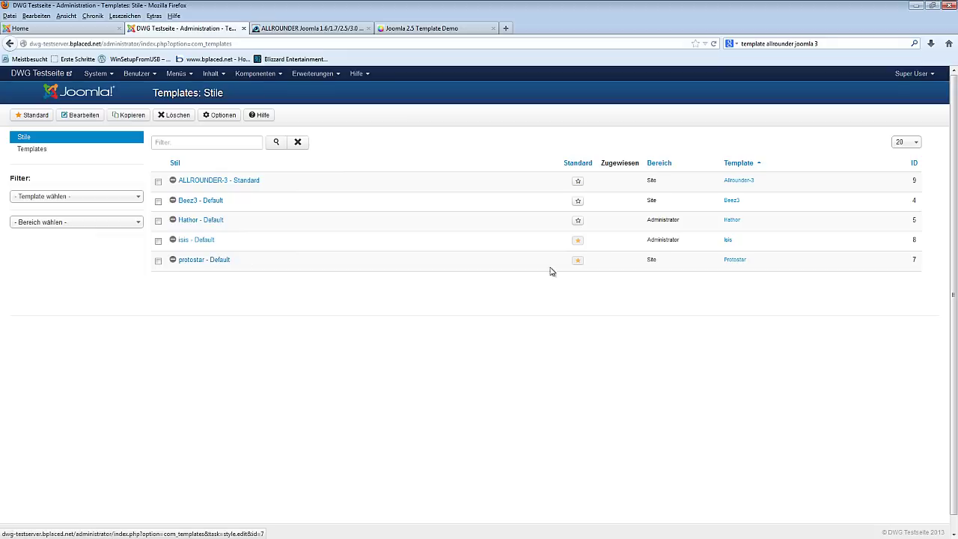
left_click(578, 259)
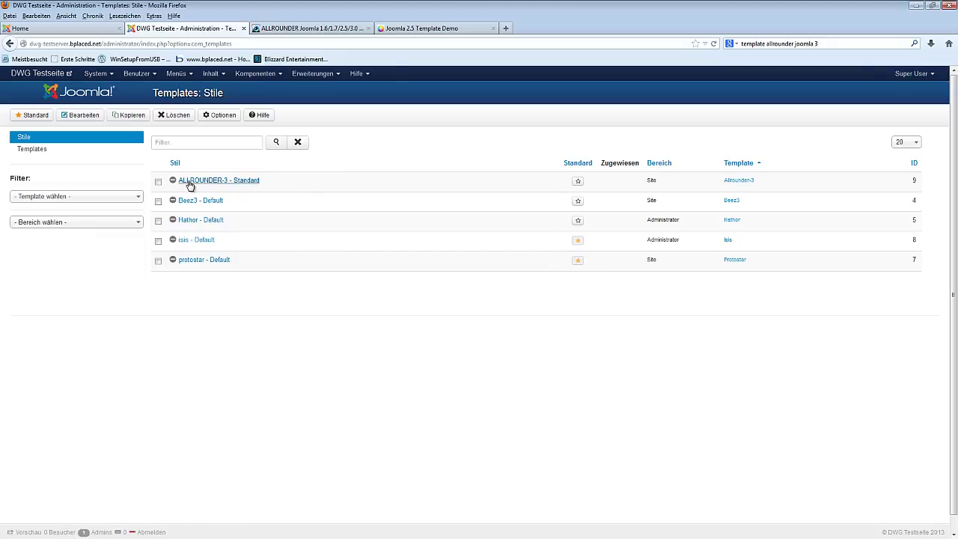
left_click(577, 182)
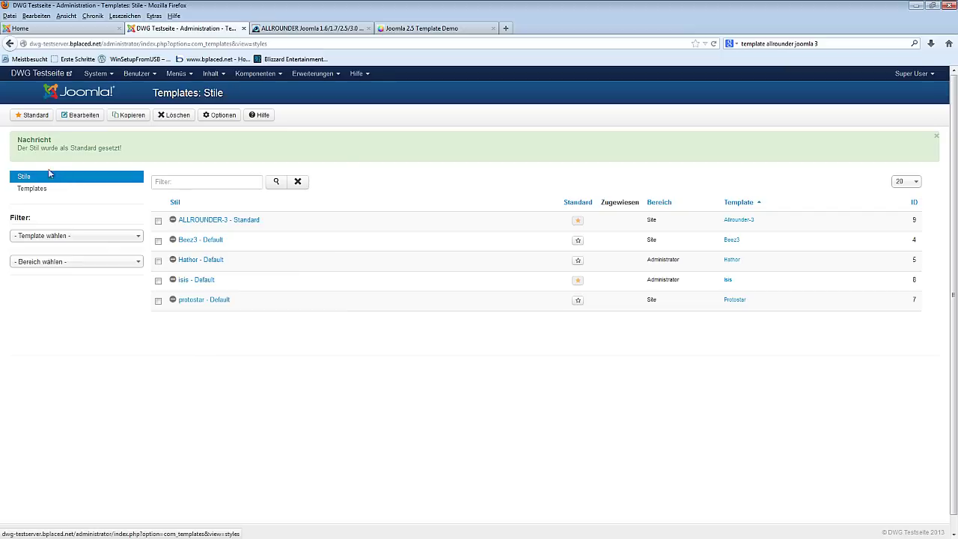
left_click_drag(37, 150, 114, 148)
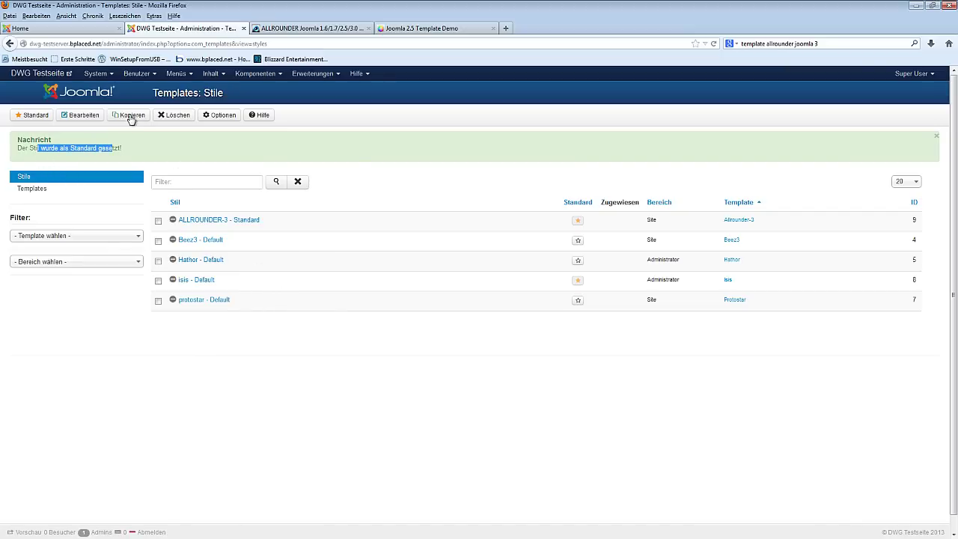
Reload the test site's front page to check its new template
left_click(78, 32)
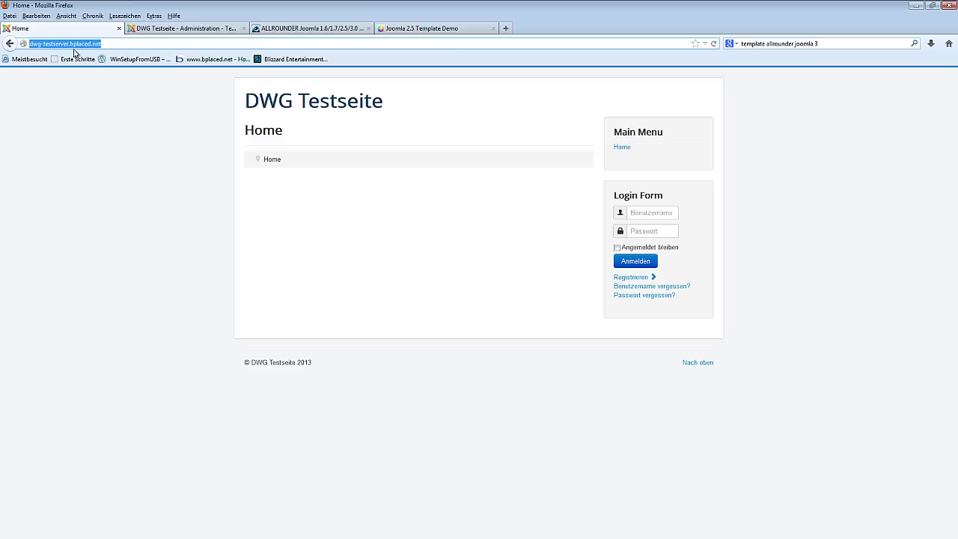
left_click(191, 152)
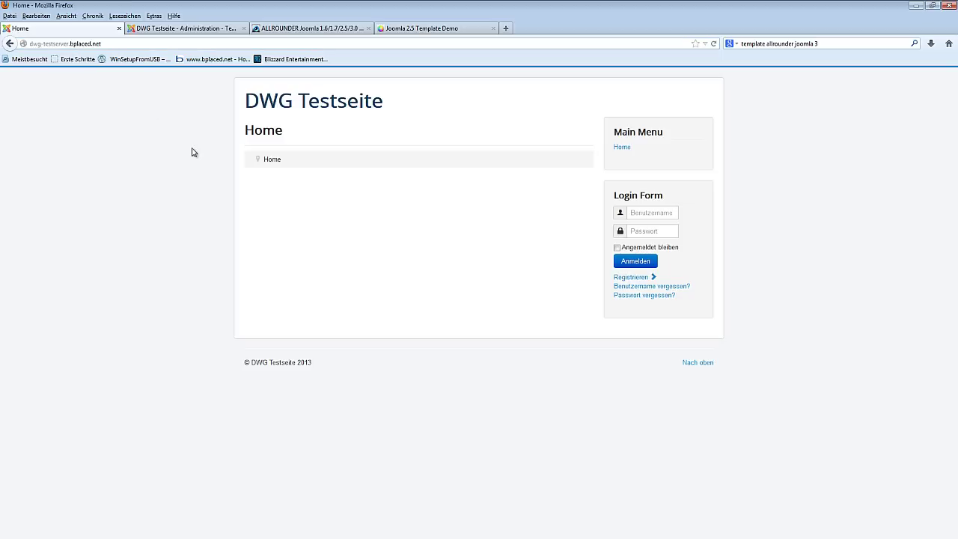
key("F5")
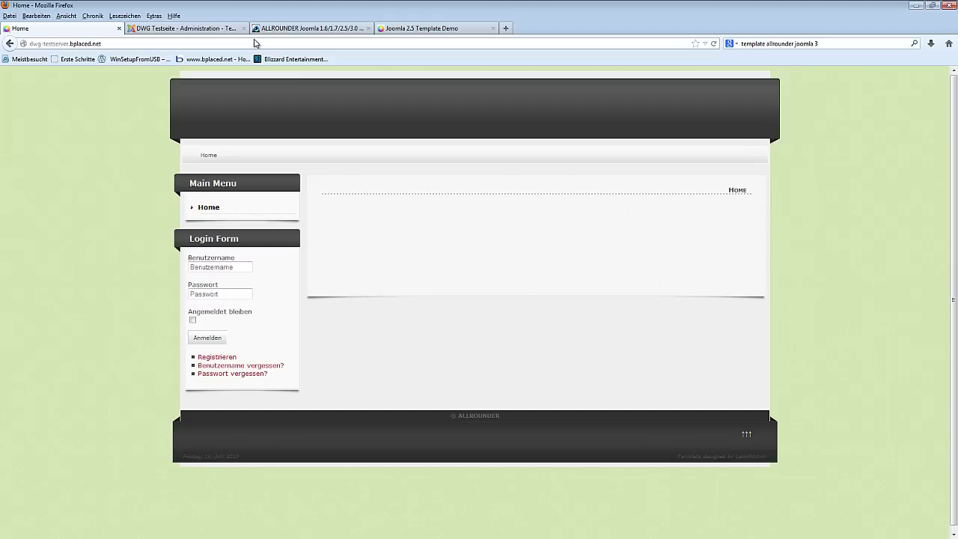
Enable Show Image Logo in the ALLROUNDER-3 - Standard style's logo configuration, save the style and reload the site's front page
left_click(201, 30)
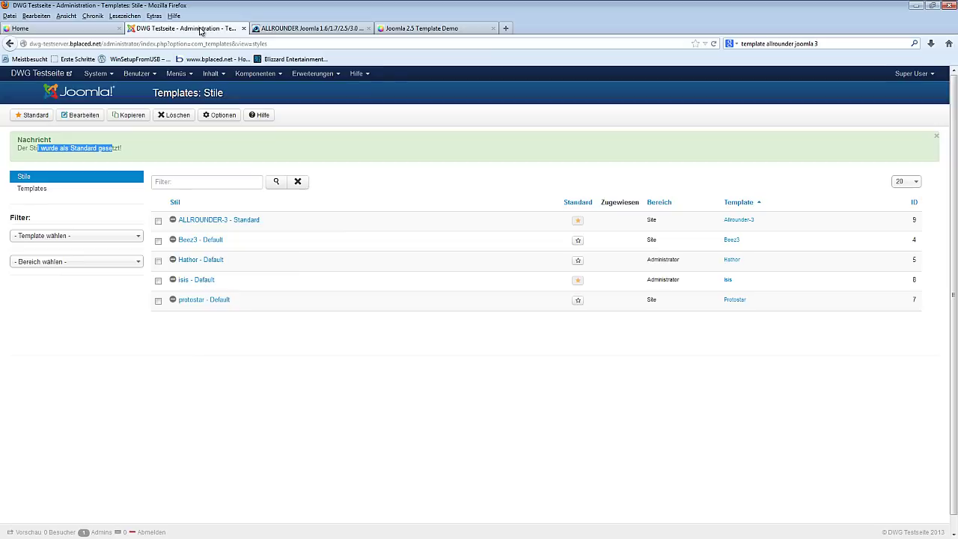
left_click(220, 220)
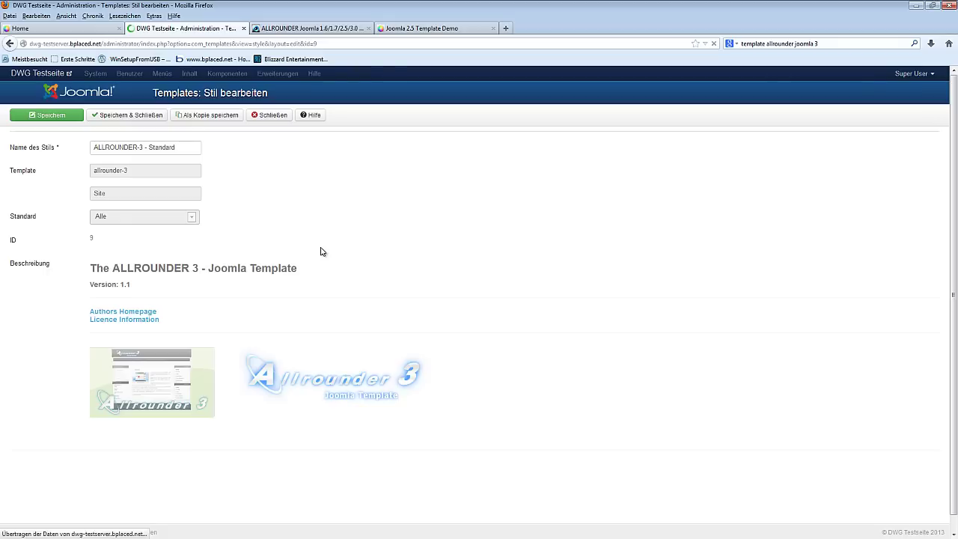
left_click(60, 141)
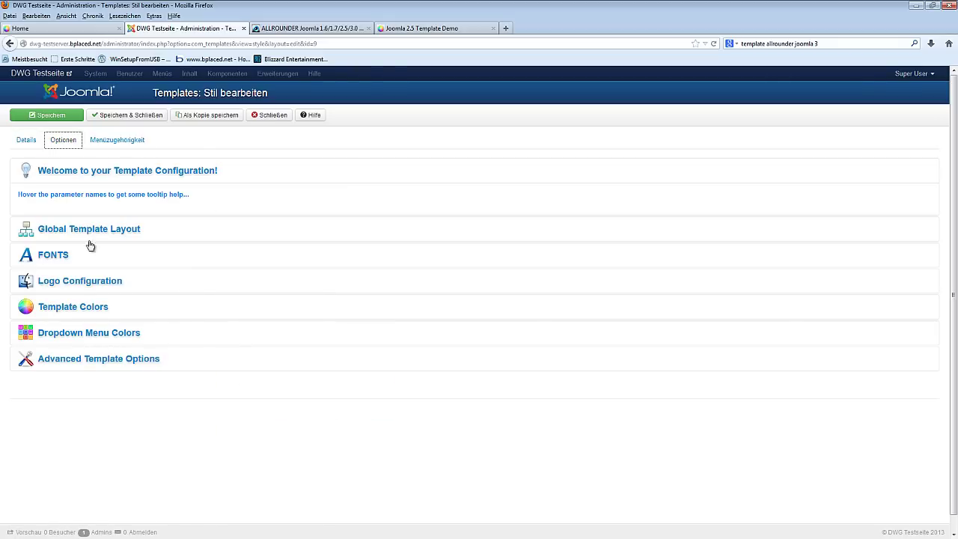
left_click(78, 281)
scroll(208, 268, "down", 2)
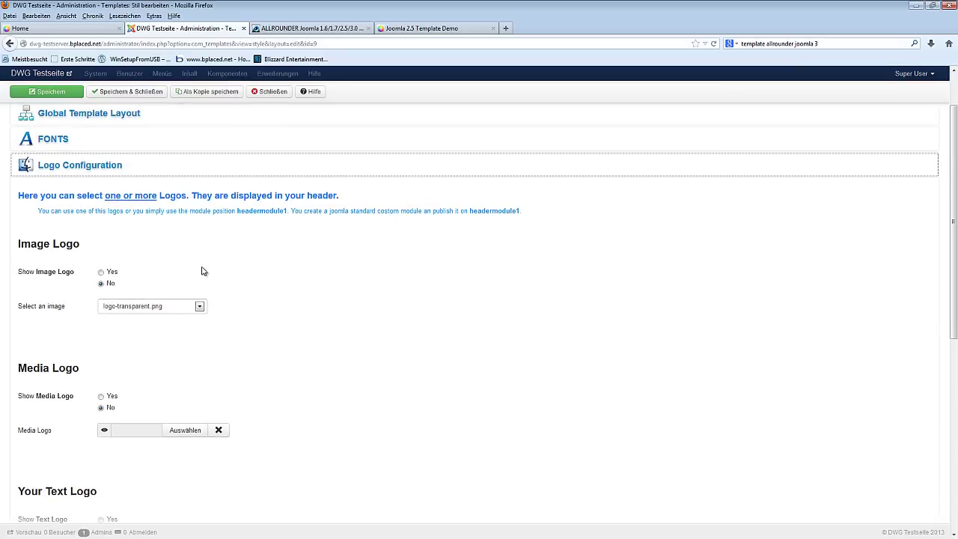
left_click(103, 273)
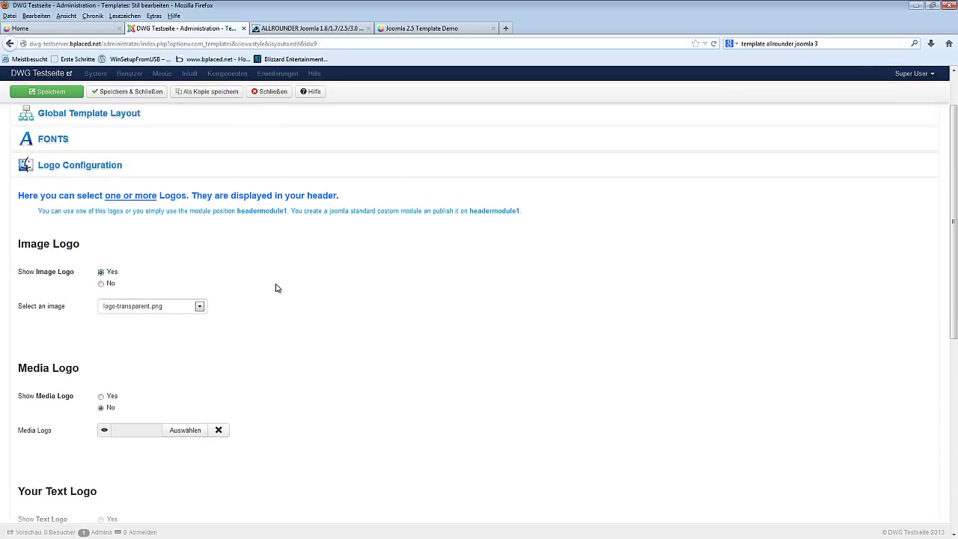
key("Return")
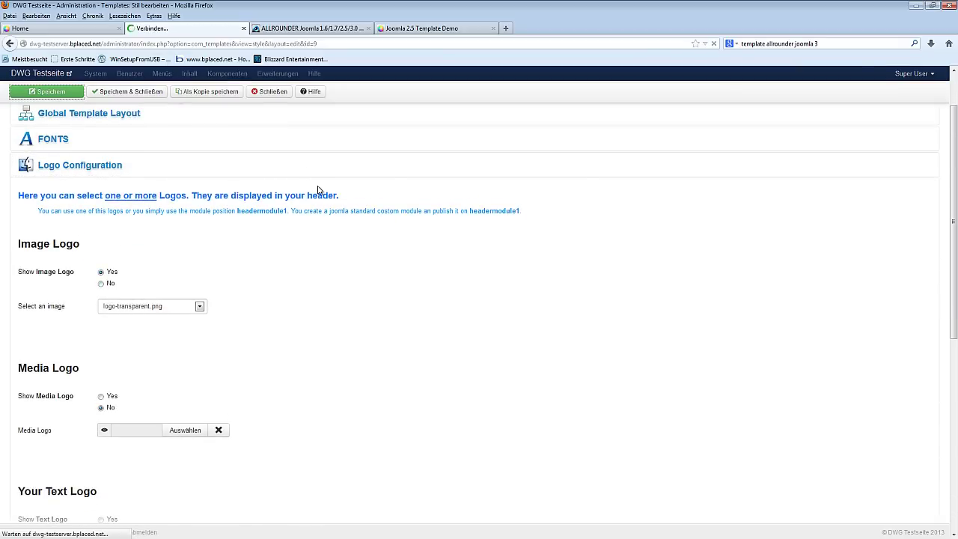
left_click(57, 31)
key("F5")
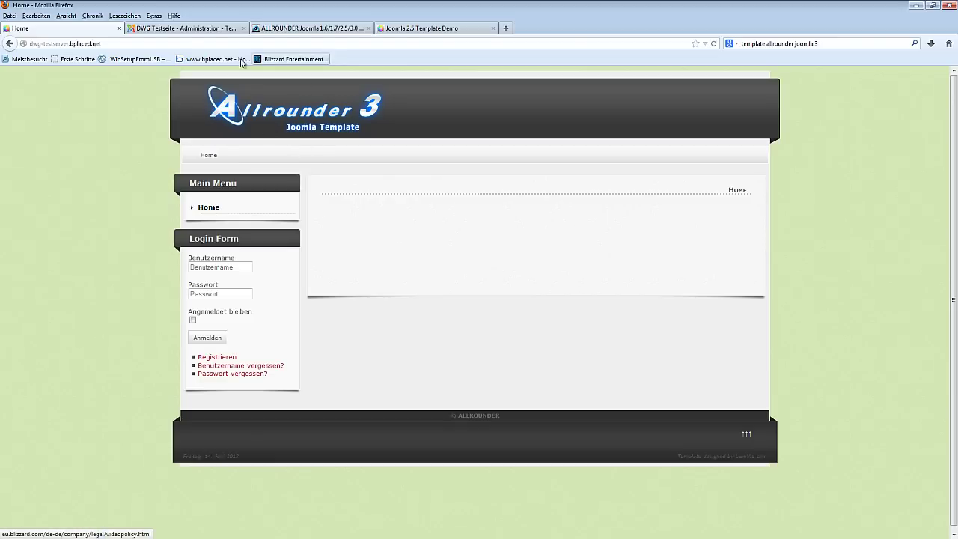
Reopen the ALLROUNDER-3 style's logo configuration and examine the Image Logo, Media Logo and Text Logo settings
left_click(180, 28)
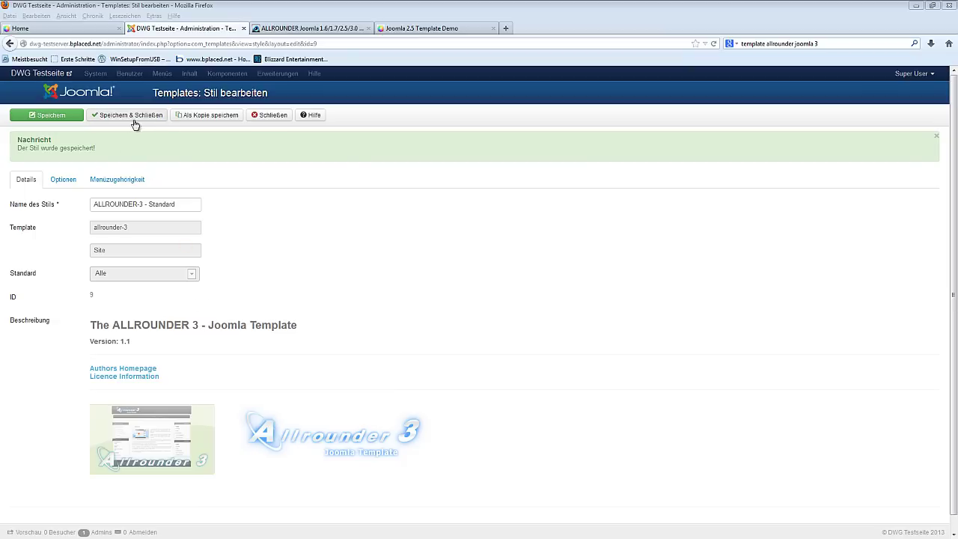
left_click(62, 183)
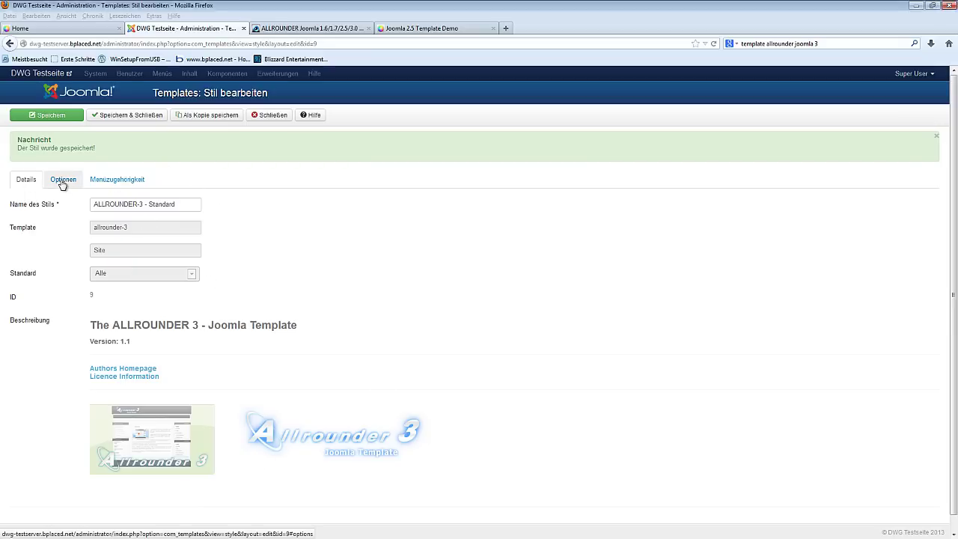
left_click(63, 183)
left_click(58, 320)
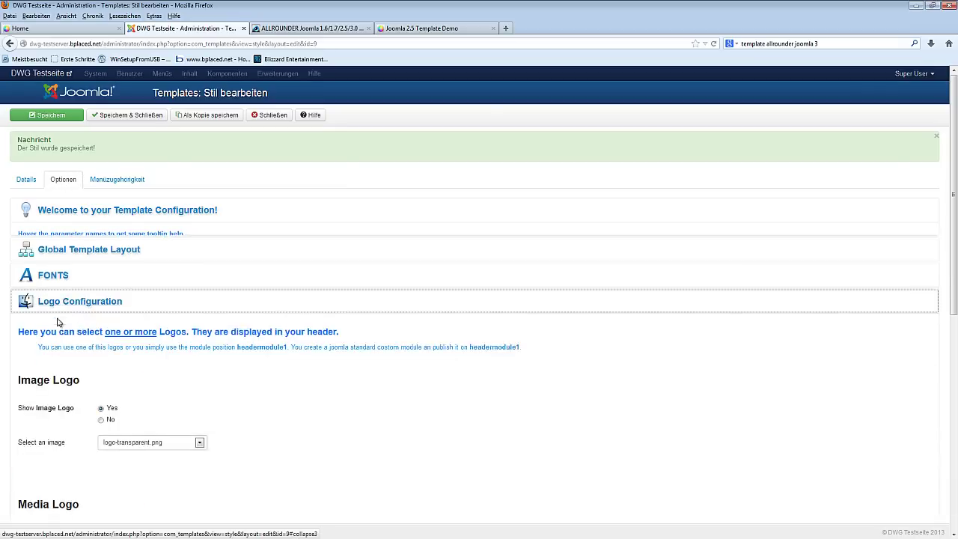
scroll(246, 361, "down", 4)
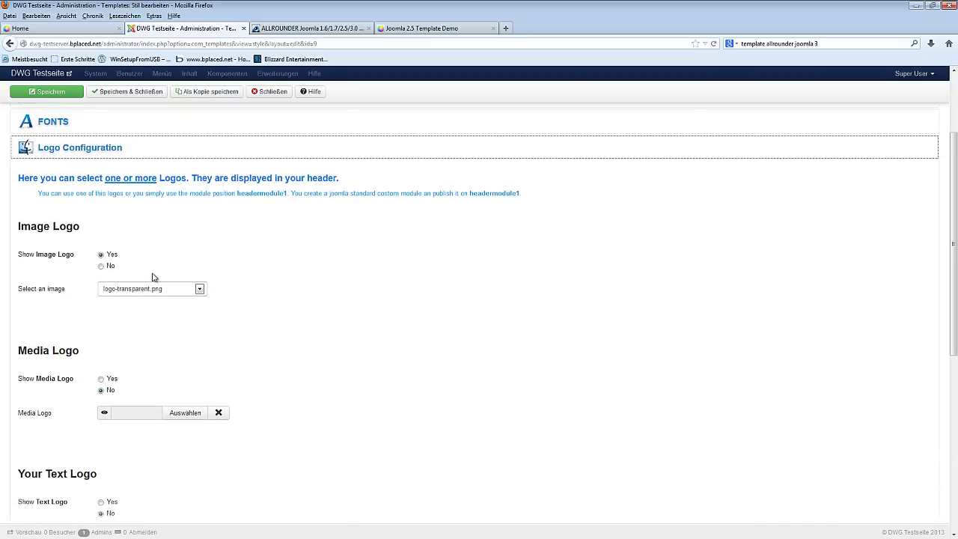
scroll(146, 272, "down", 3)
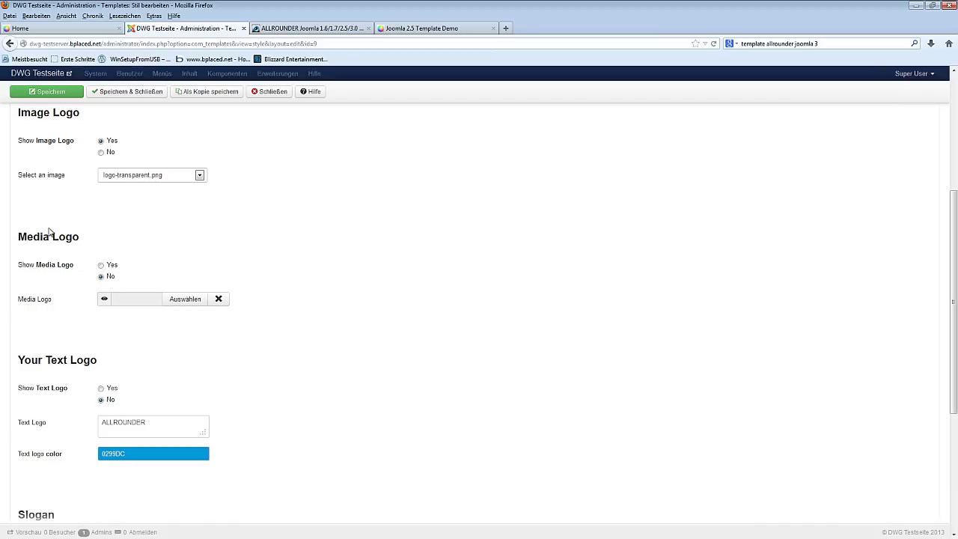
Read the Media Logo and Text Logo option descriptions and review the Slogan settings in the logo configuration
mouse_move(34, 267)
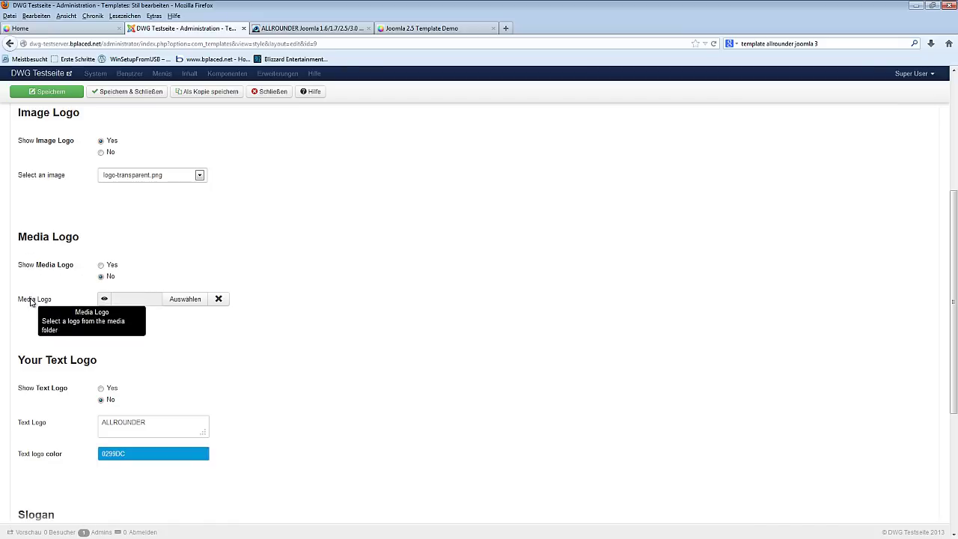
mouse_move(42, 390)
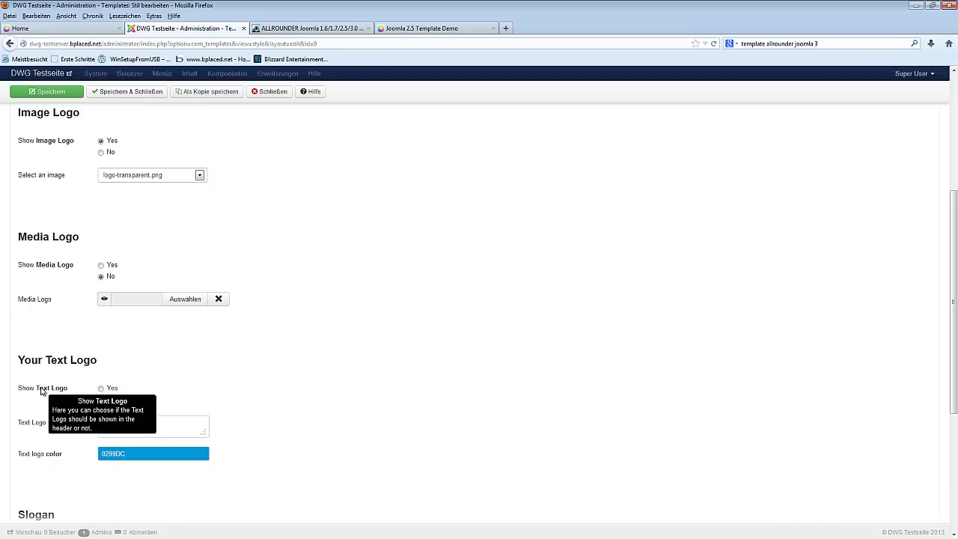
scroll(261, 301, "down", 5)
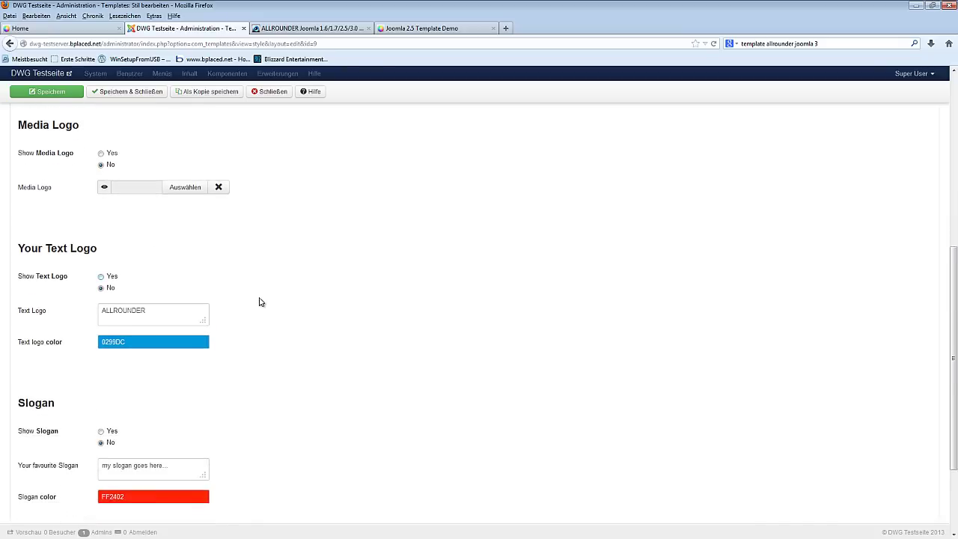
scroll(261, 301, "down", 1)
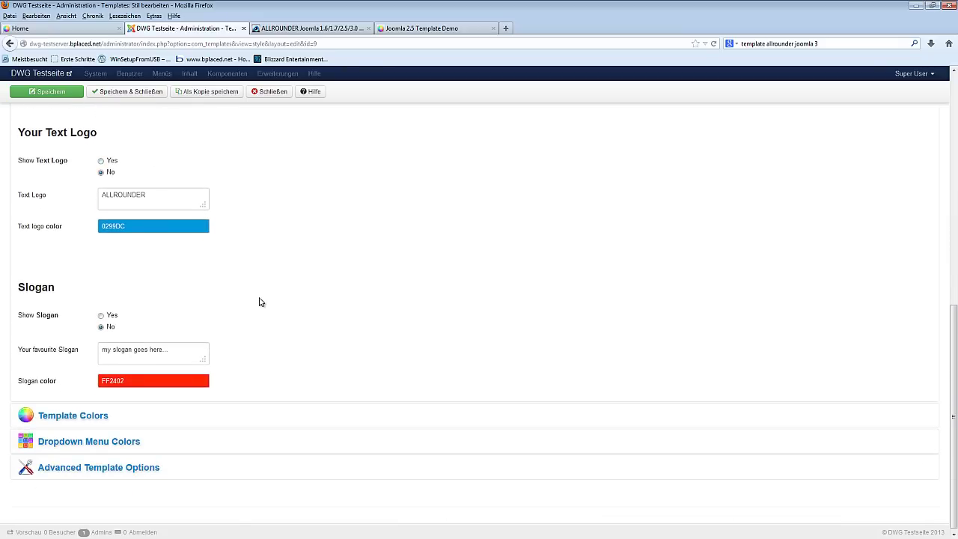
Examine the Template Colors options, including the body background's color picker and the sidebar module, button and tooltip colors
left_click(62, 416)
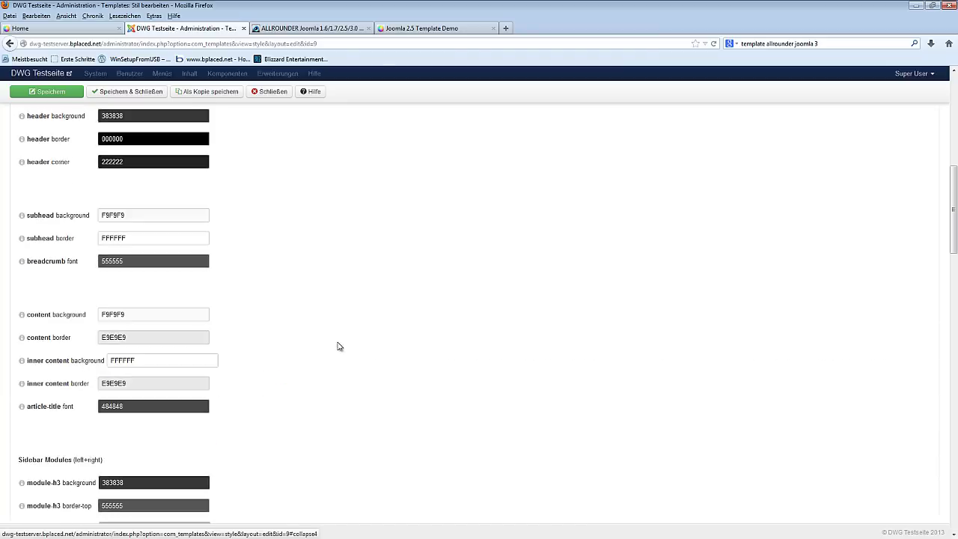
scroll(329, 284, "up", 3)
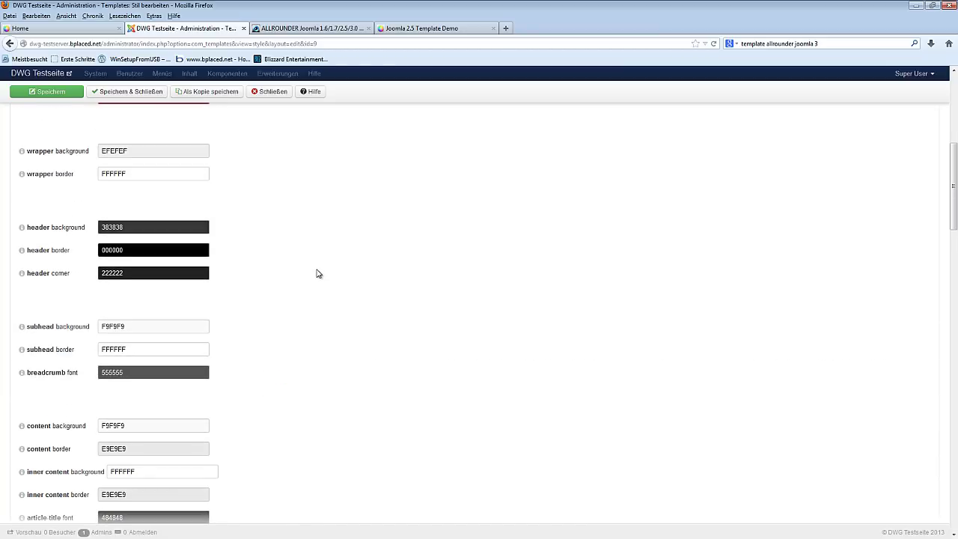
scroll(317, 273, "up", 4)
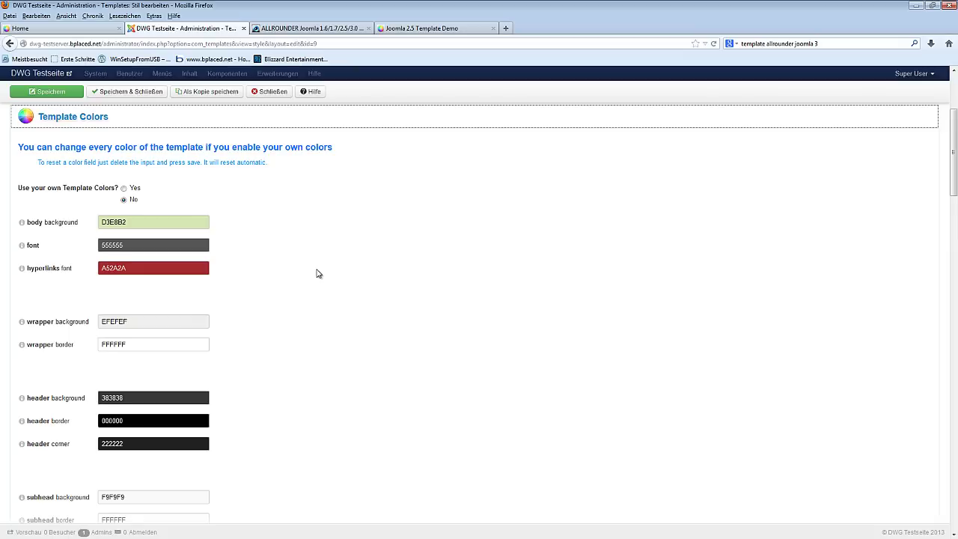
scroll(317, 273, "down", 1)
left_click(137, 165)
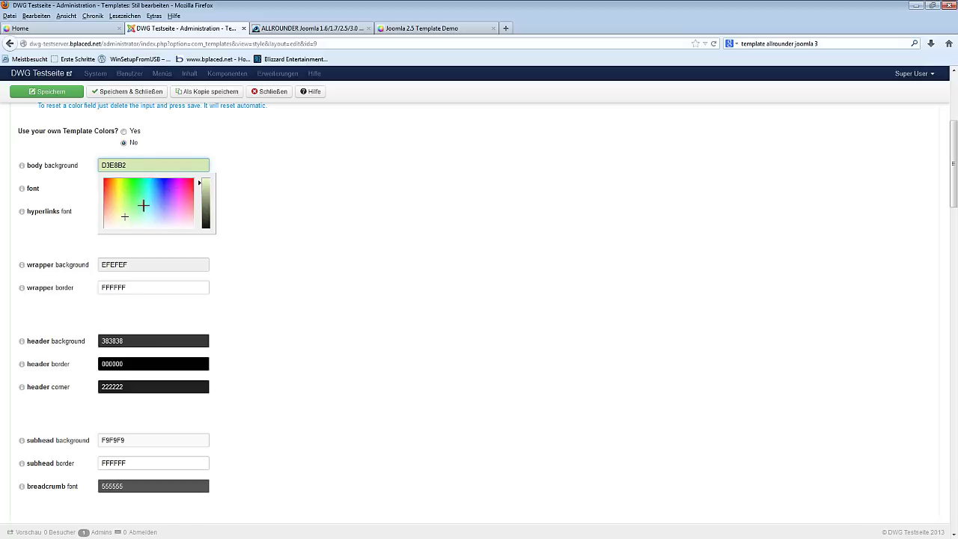
left_click(312, 213)
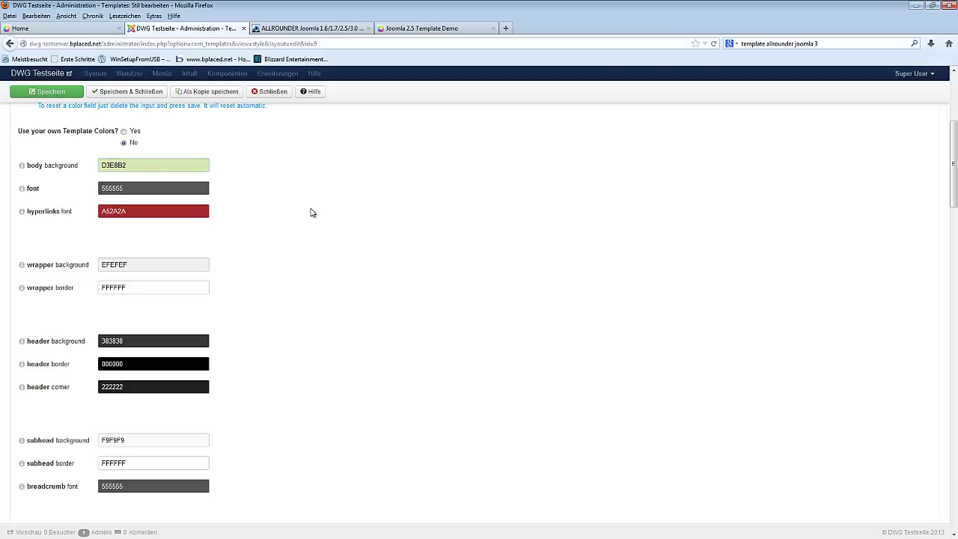
scroll(305, 210, "down", 20)
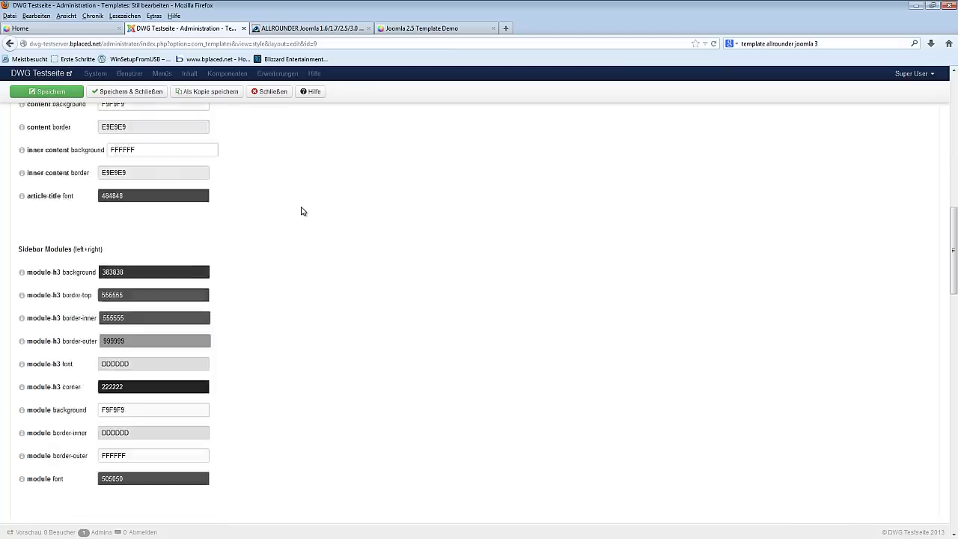
scroll(303, 212, "down", 20)
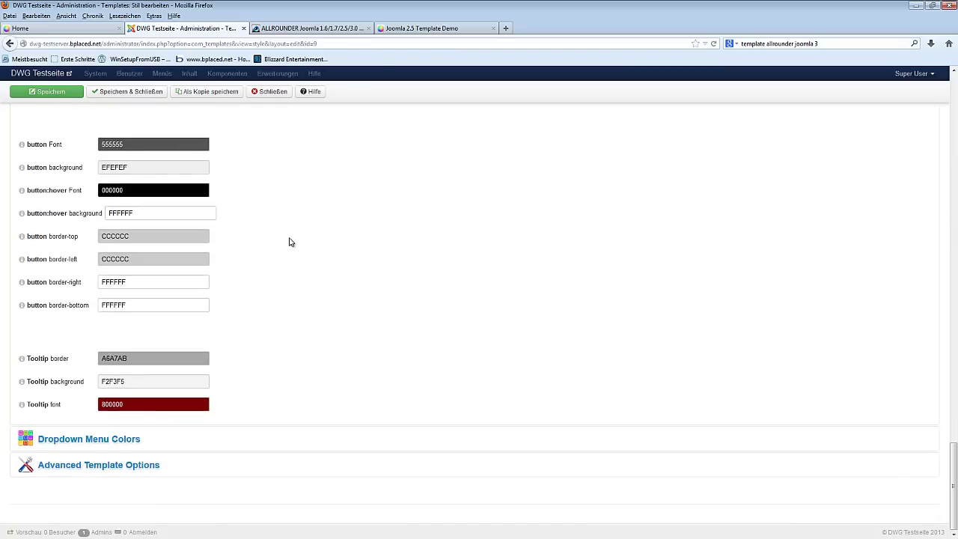
Examine the Dropdown Menu Colors options, including the custom color switch and the Level 1 and Level 2 color fields
left_click(72, 442)
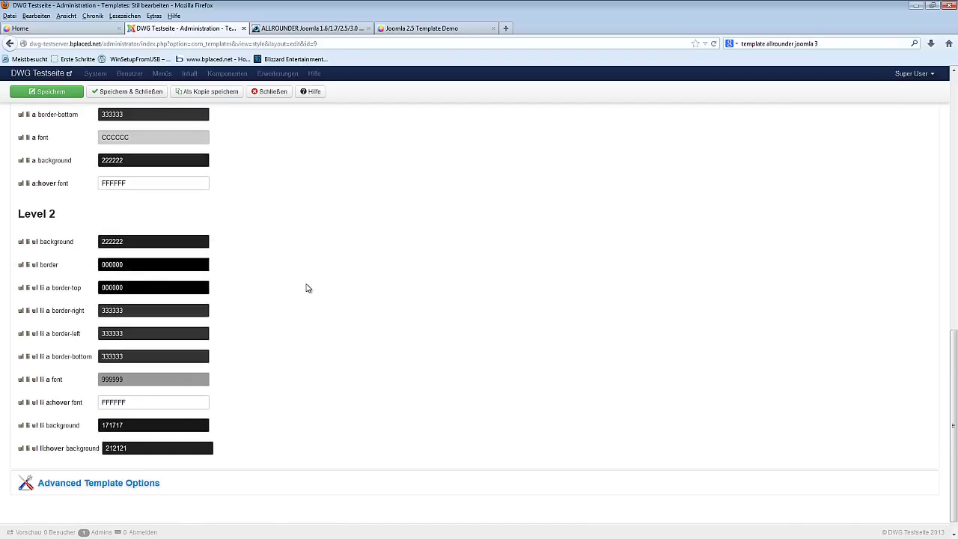
scroll(306, 287, "up", 4)
scroll(306, 287, "up", 4)
scroll(307, 288, "down", 8)
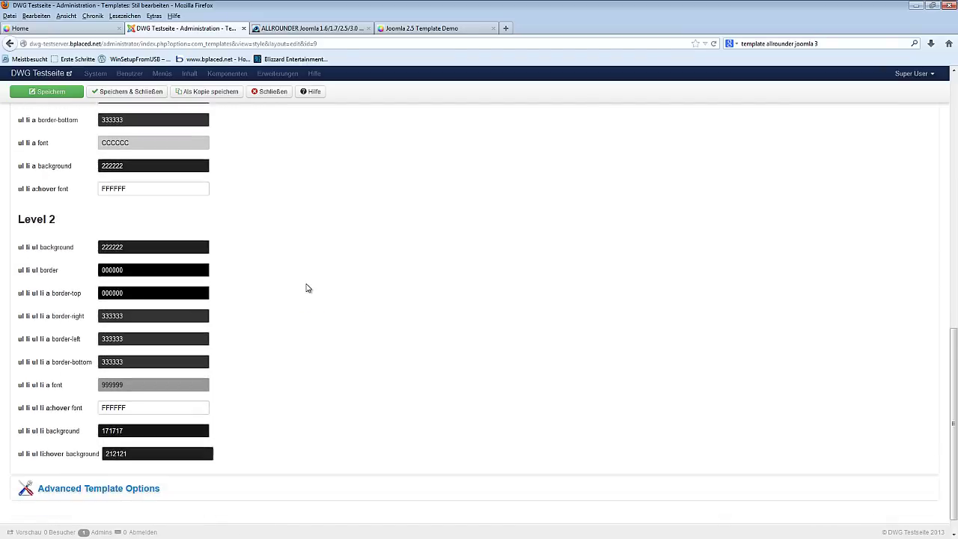
scroll(305, 287, "up", 5)
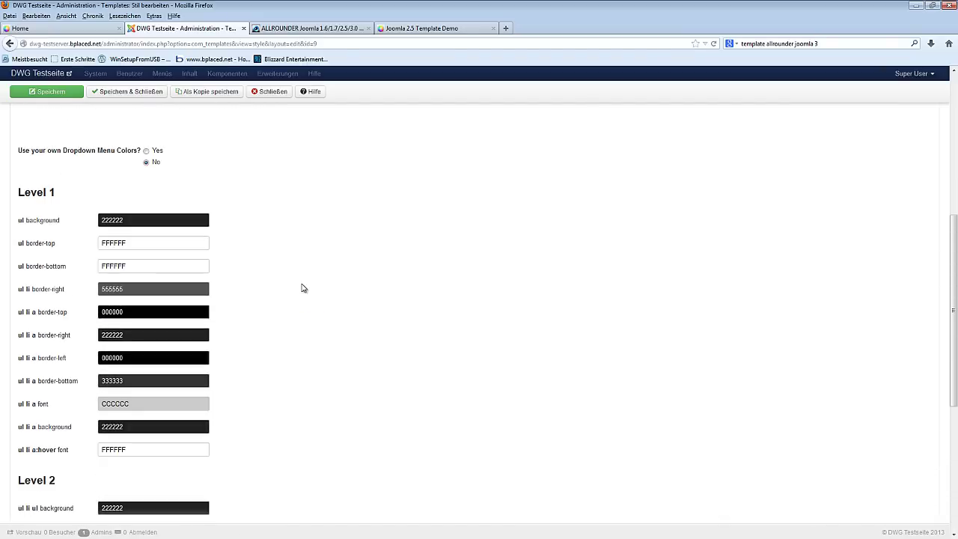
scroll(303, 288, "up", 3)
scroll(292, 267, "down", 5)
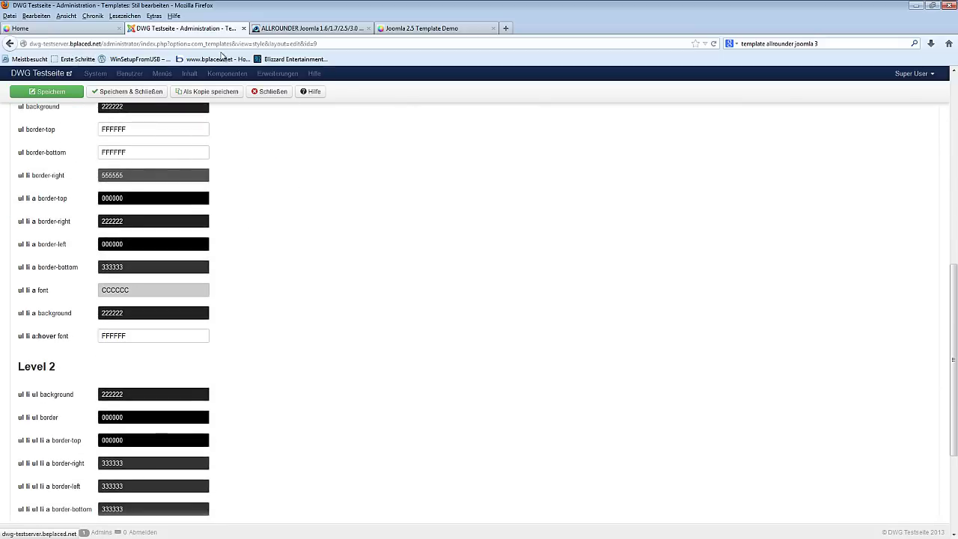
Return to the Joomla 2.5 Template Demo's home page and examine the dropdown menus and submenus of its main navigation
left_click(427, 28)
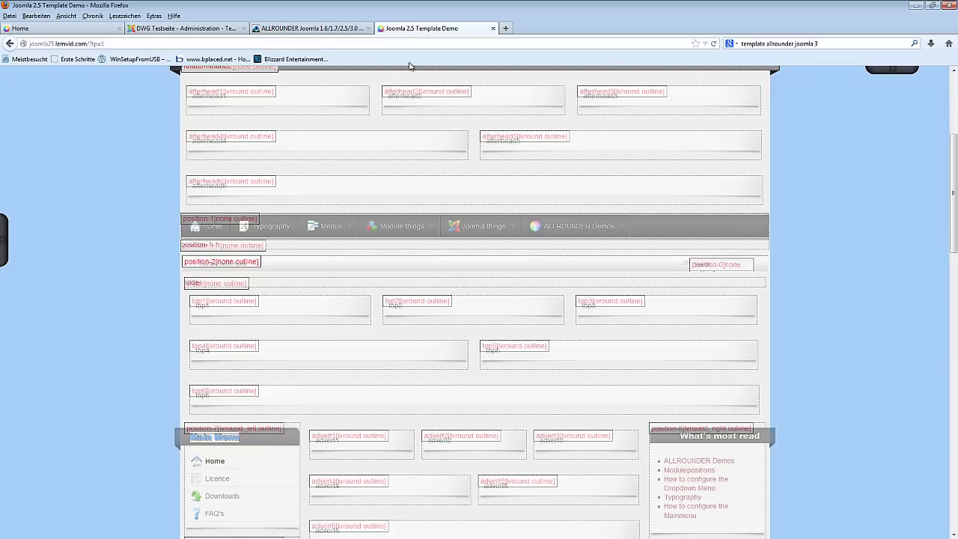
scroll(342, 195, "up", 3)
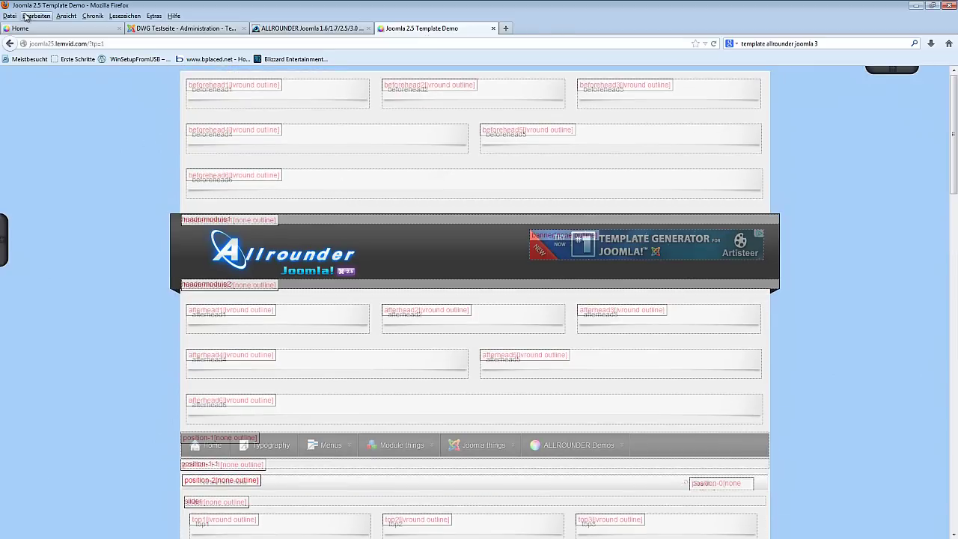
left_click(9, 43)
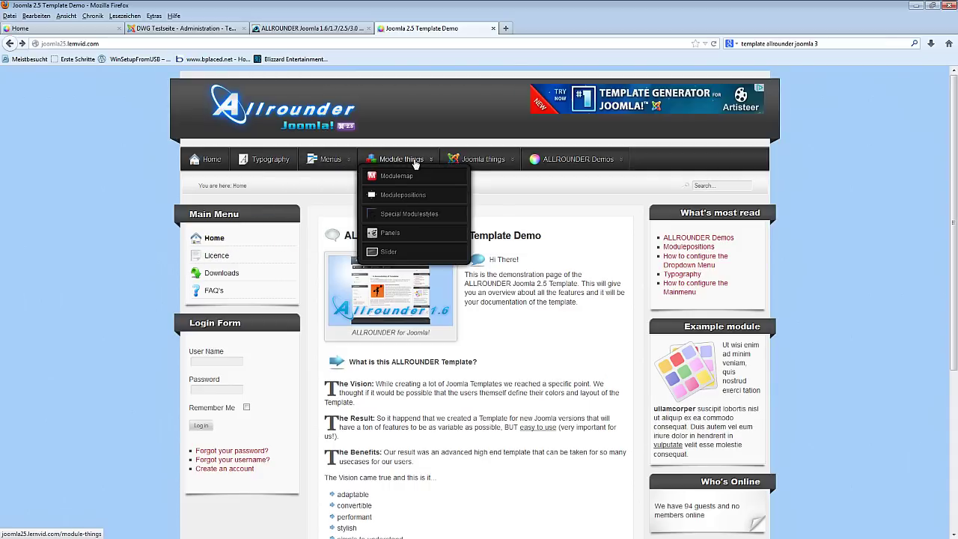
mouse_move(473, 164)
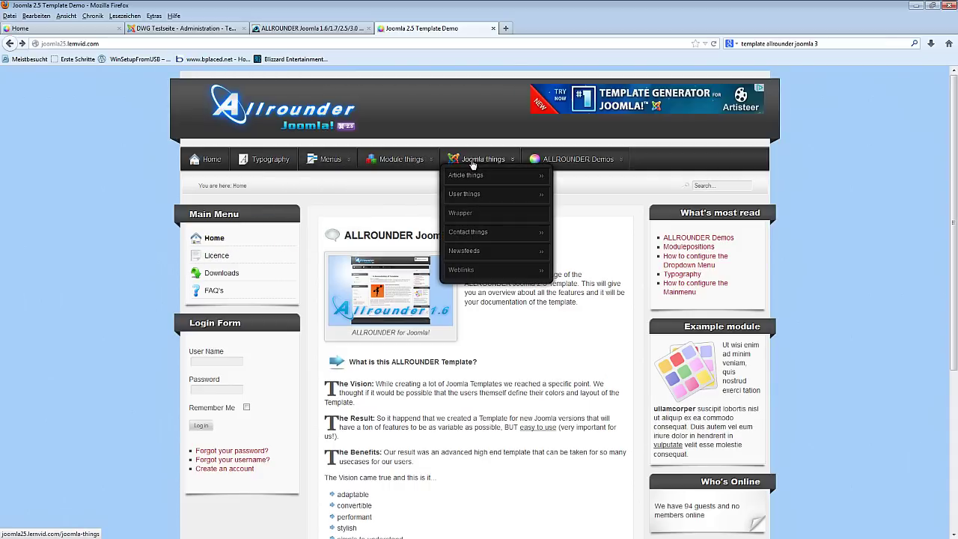
mouse_move(575, 160)
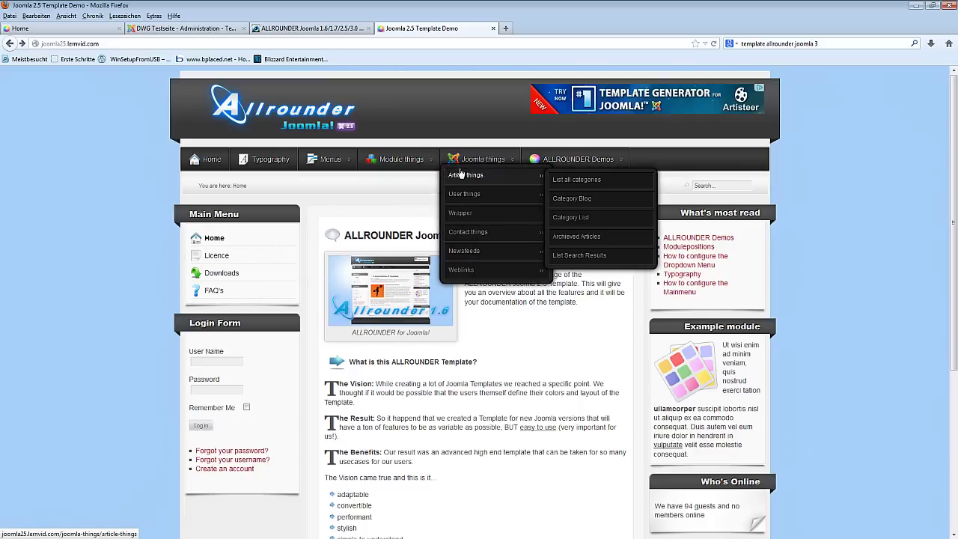
mouse_move(466, 196)
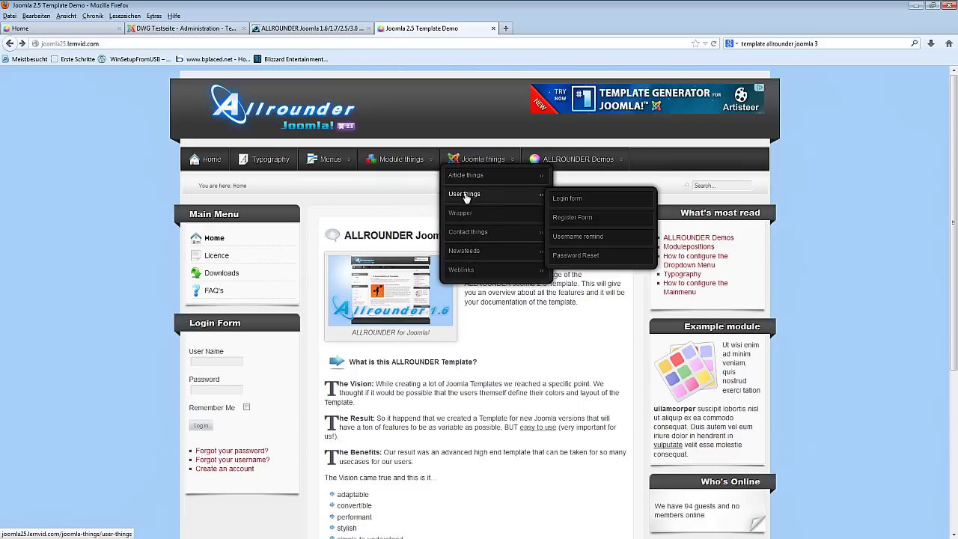
mouse_move(466, 250)
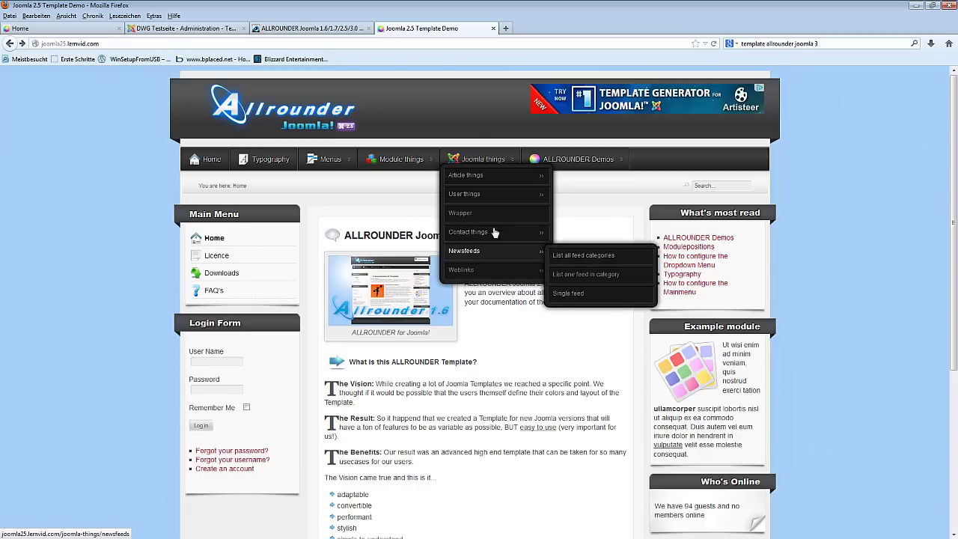
Return to the test site's style editor and examine the Global Template Layout's width, column, header, subfoot and margin settings
left_click(59, 32)
left_click(187, 29)
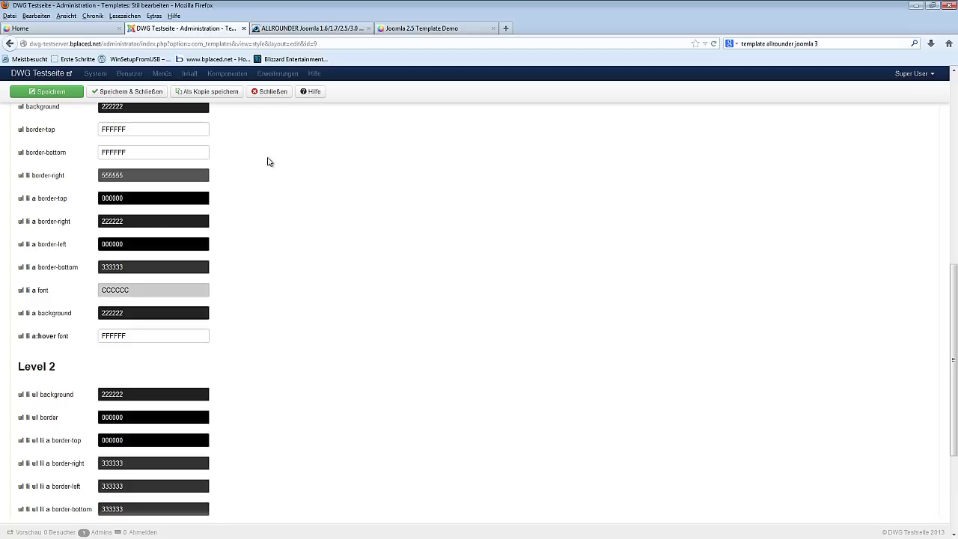
scroll(247, 187, "up", 5)
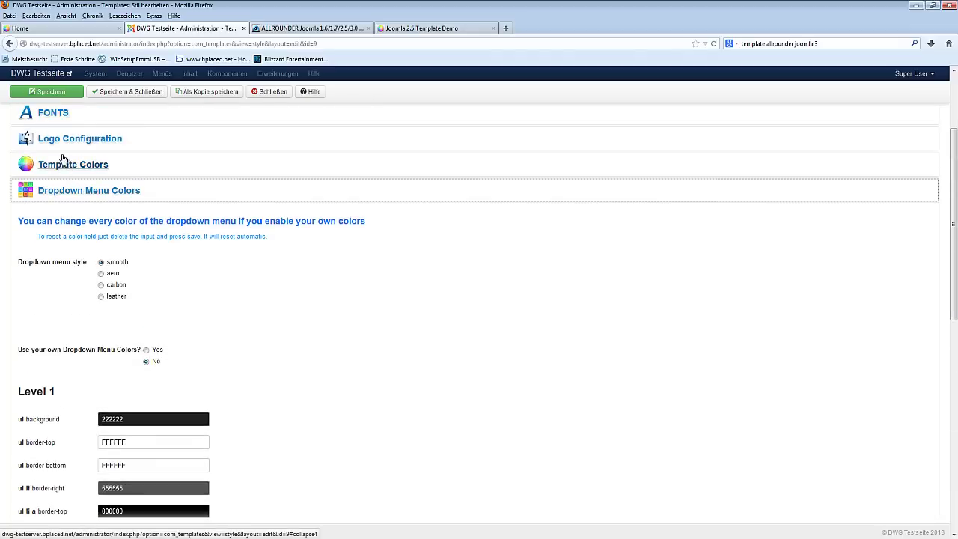
scroll(64, 160, "up", 4)
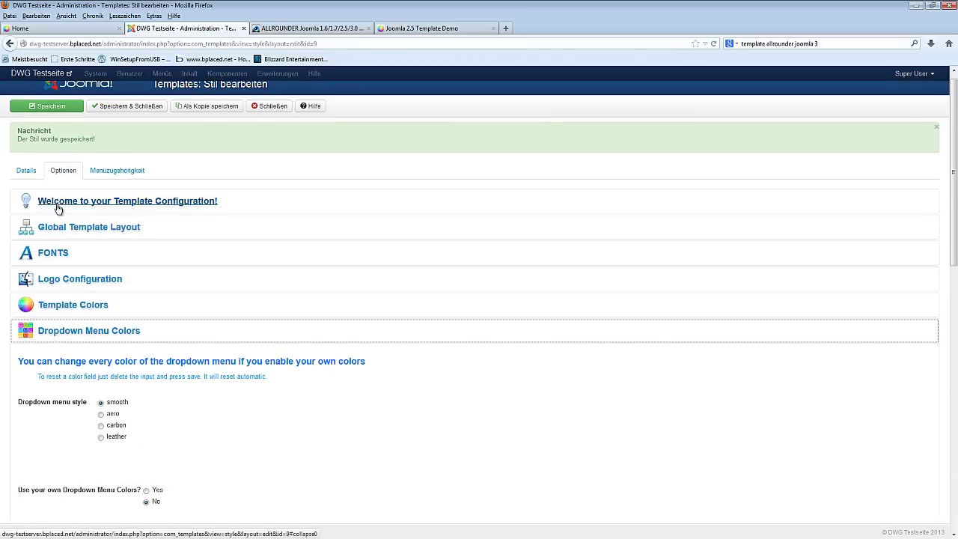
left_click(61, 226)
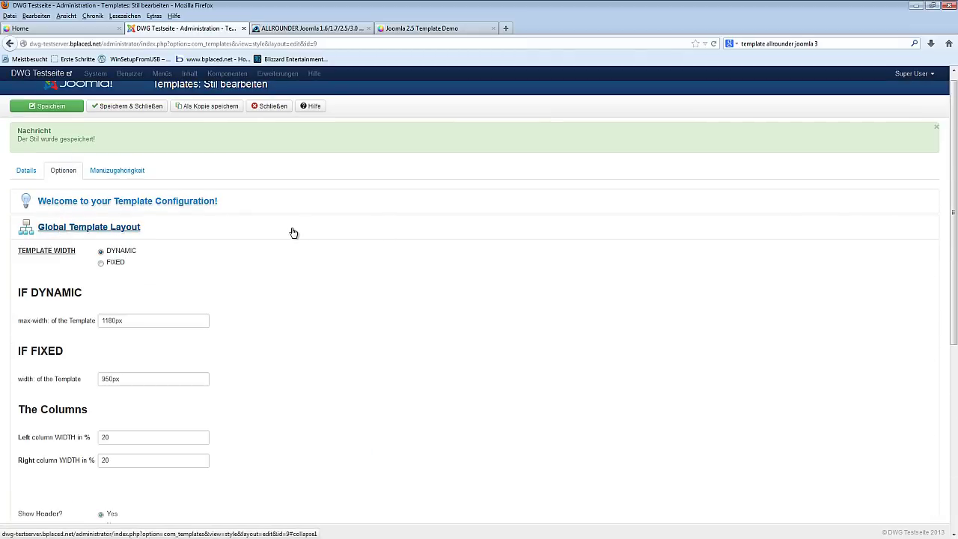
scroll(291, 231, "down", 3)
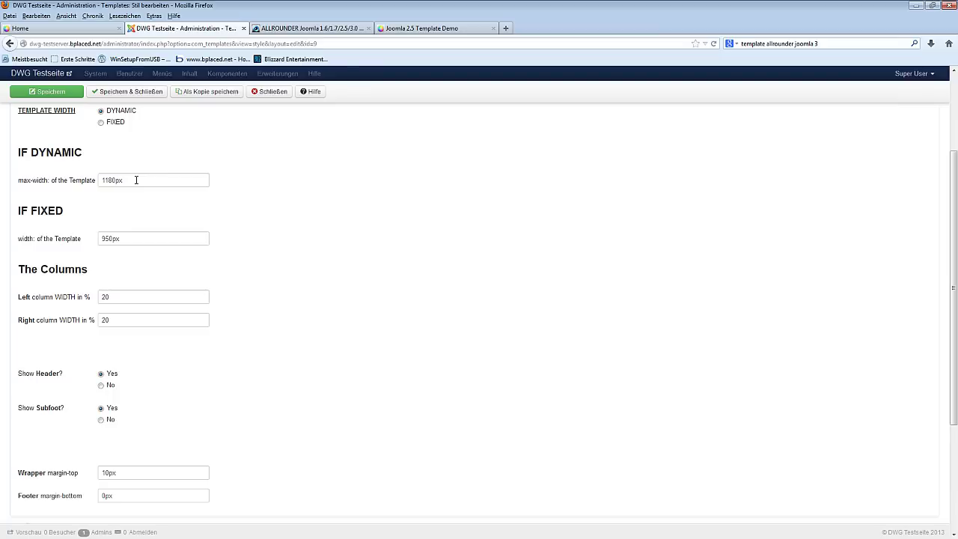
left_click_drag(136, 179, 58, 181)
mouse_move(64, 185)
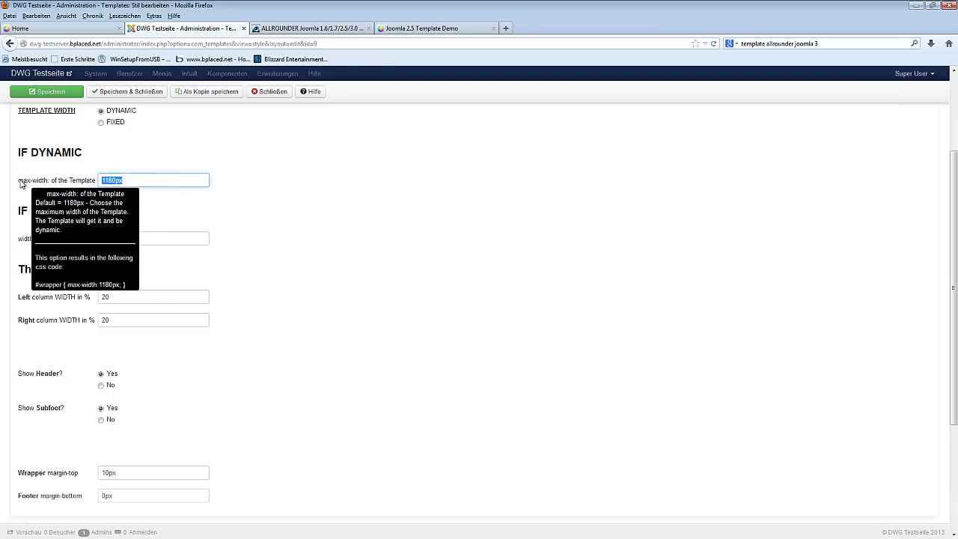
key("End")
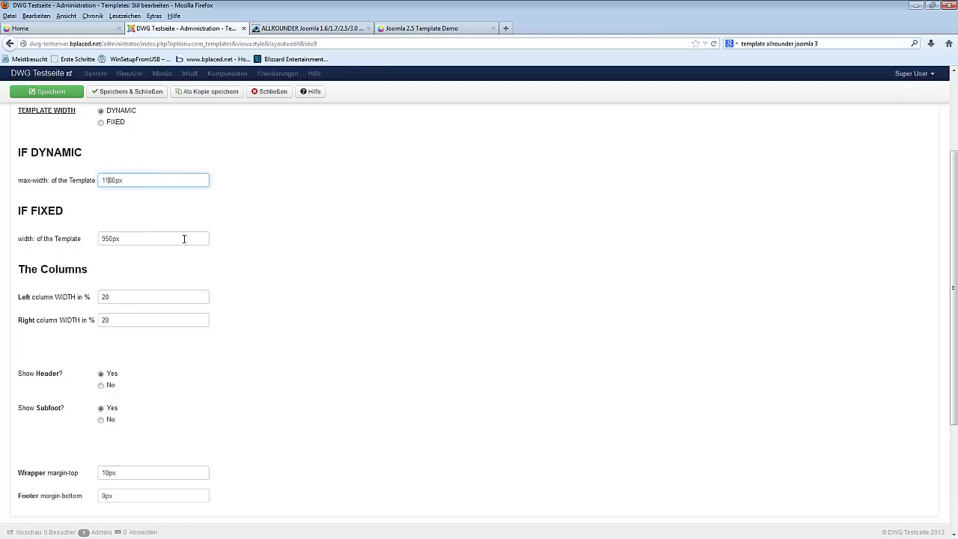
left_click_drag(55, 212, 65, 214)
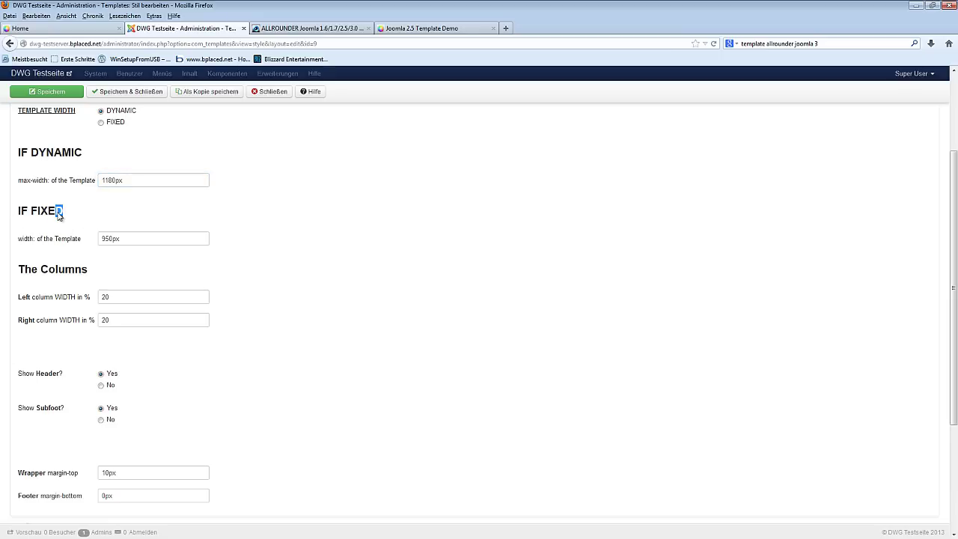
left_click_drag(122, 238, 101, 239)
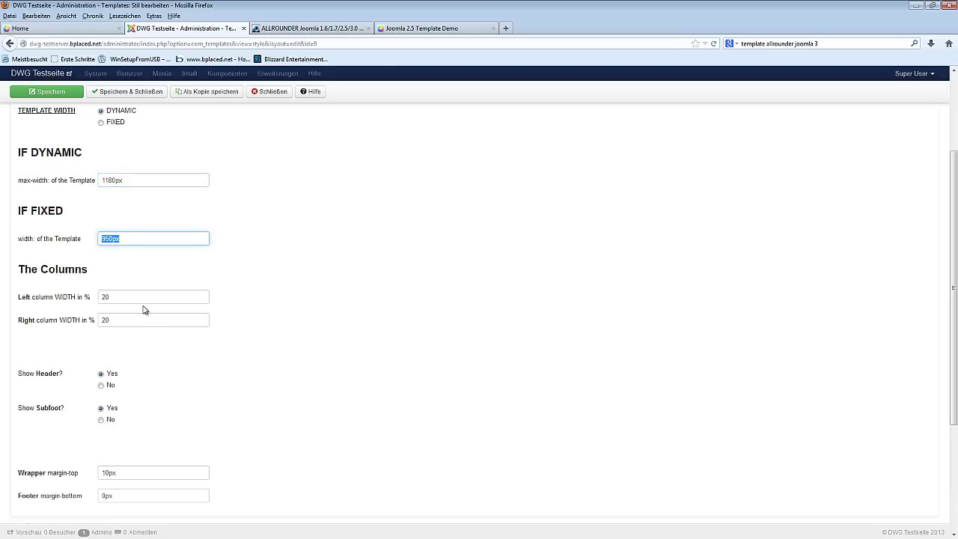
scroll(209, 287, "down", 5)
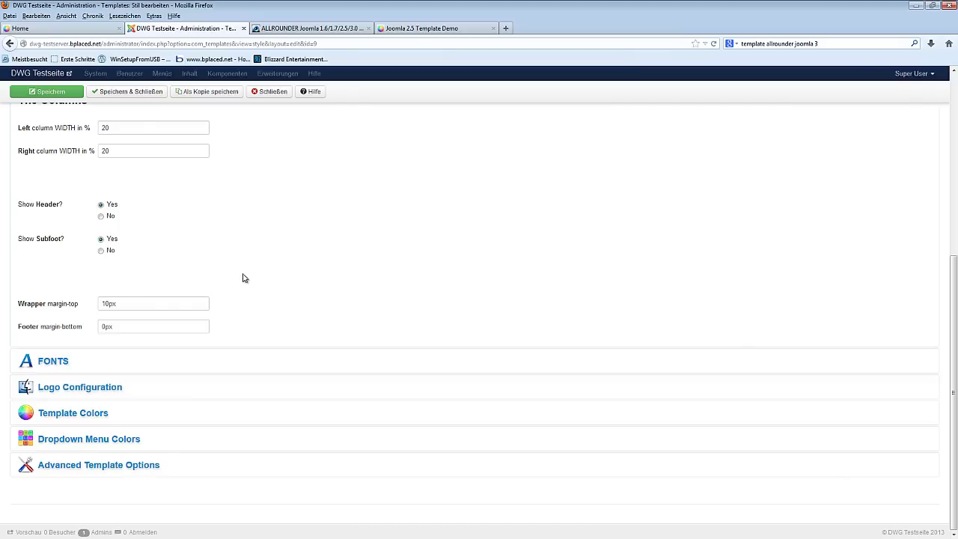
key("Return")
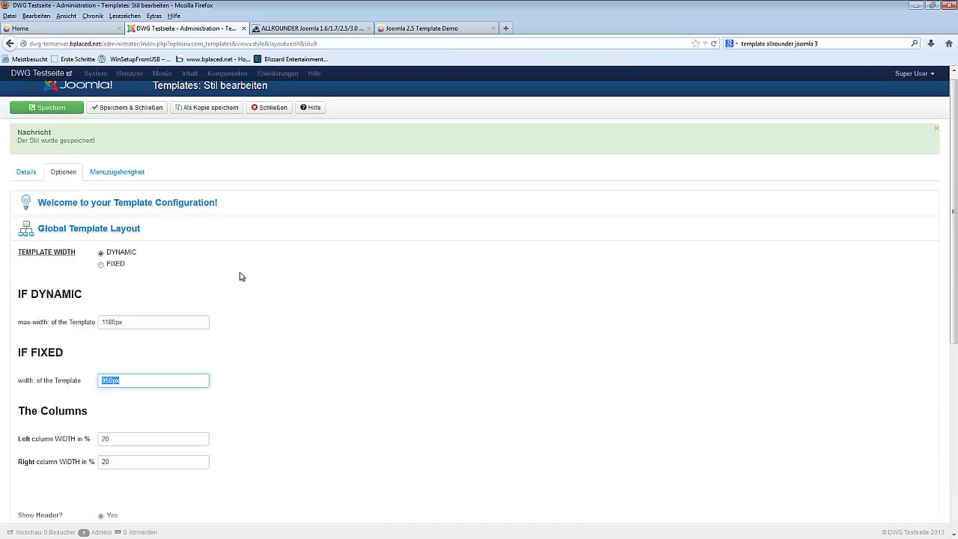